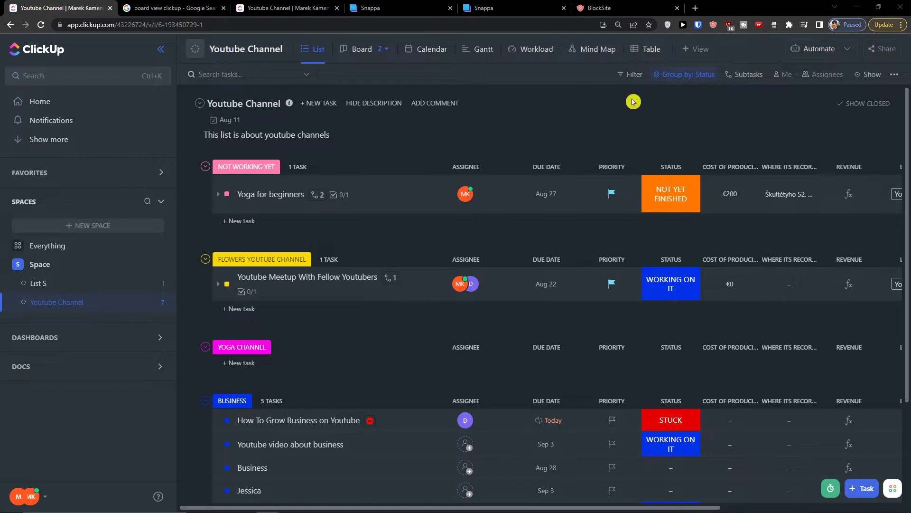
# Step: Open the '+ View' choices for adding a view to the Youtube Channel list
pyautogui.click(694, 53)
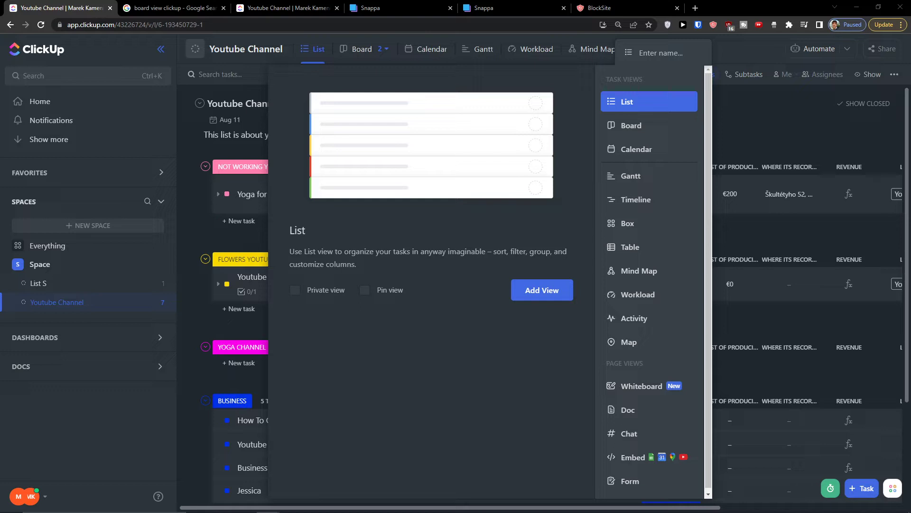
# Step: Preview the Workload view type, then close the Add View popup without adding it
pyautogui.click(650, 298)
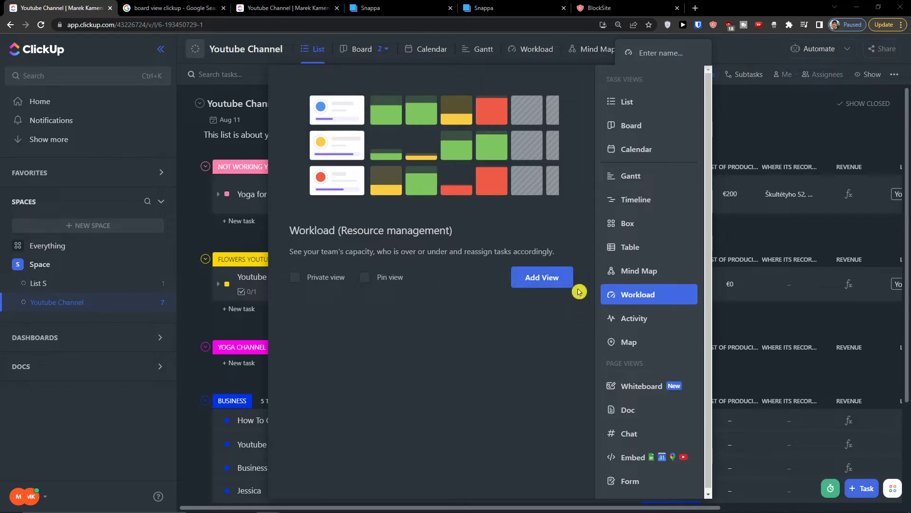
pyautogui.click(764, 336)
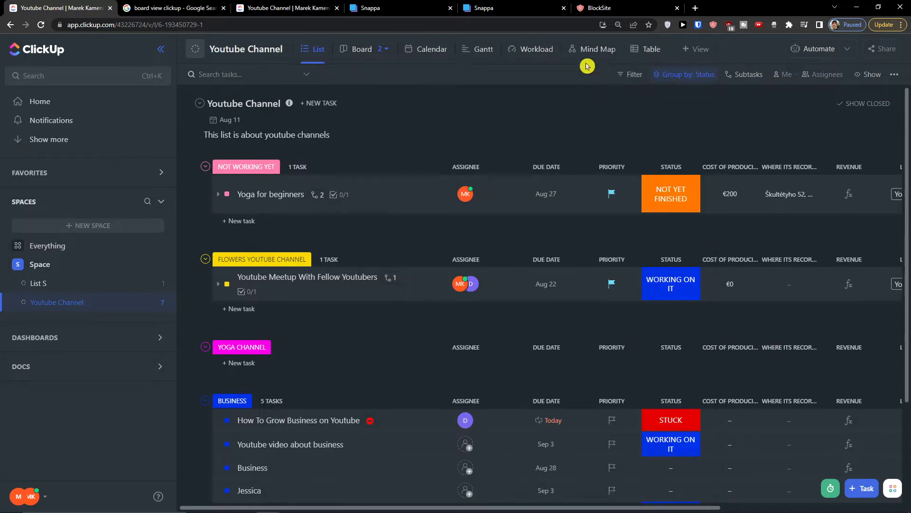
# Step: Switch to the Workload view and expand, then collapse, the second assignee's row
pyautogui.click(525, 48)
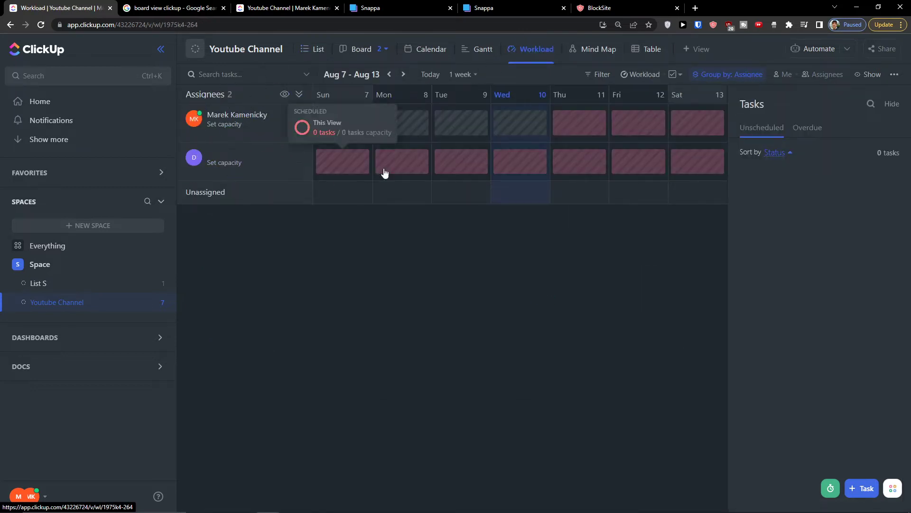
pyautogui.click(300, 158)
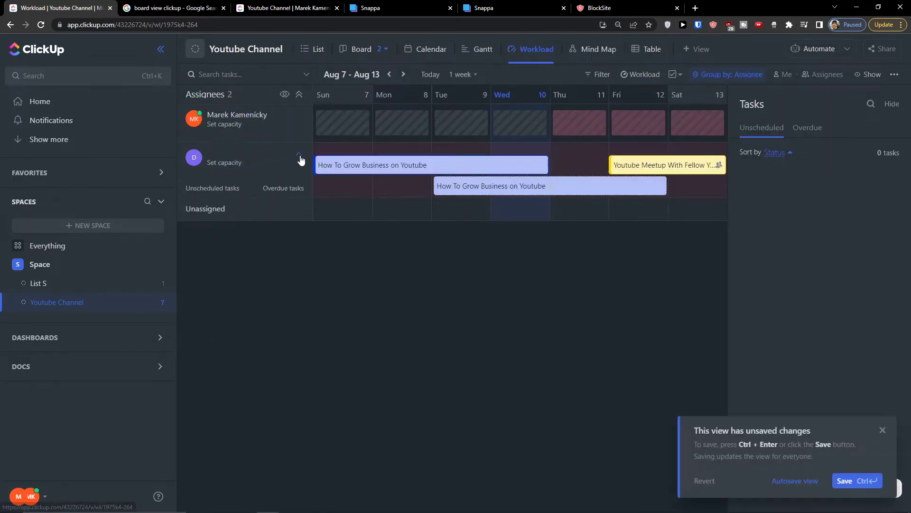
pyautogui.click(300, 158)
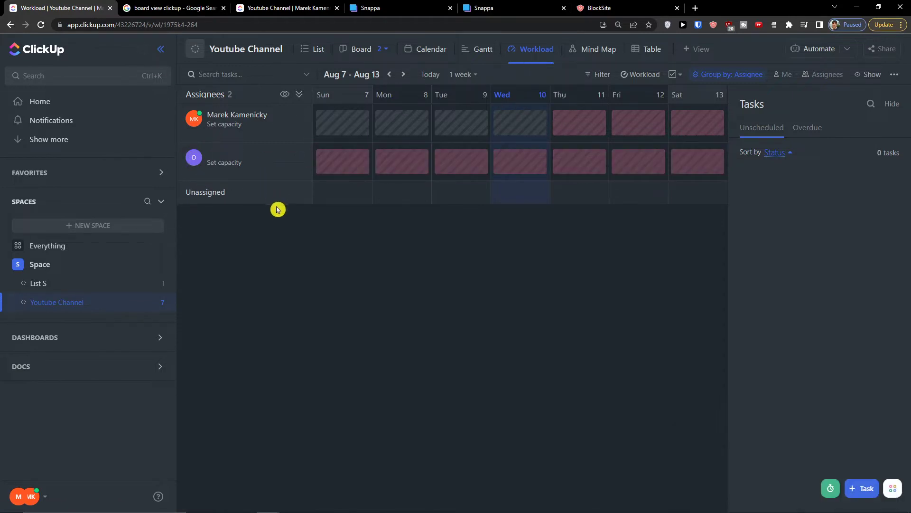
pyautogui.moveTo(504, 130)
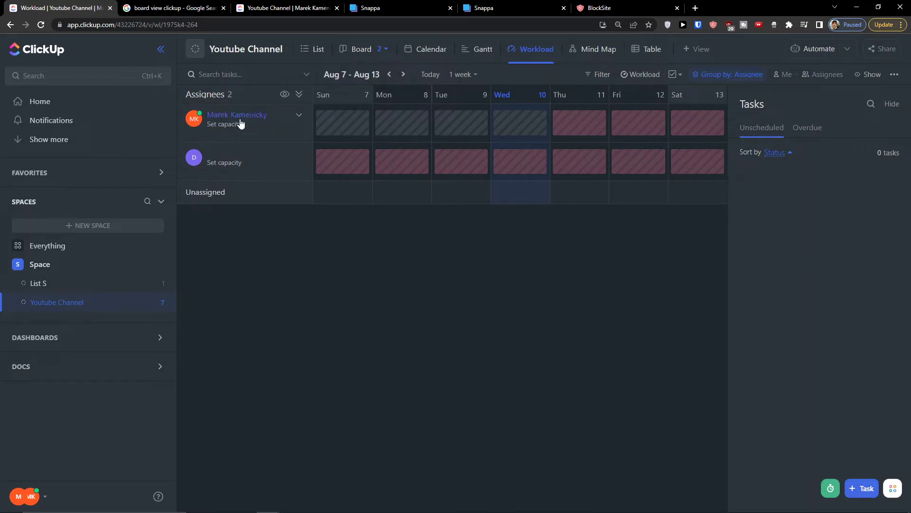
# Step: Toggle empty groups off and on, expand and collapse all rows, then open the first assignee's capacity setting
pyautogui.click(286, 97)
pyautogui.click(286, 97)
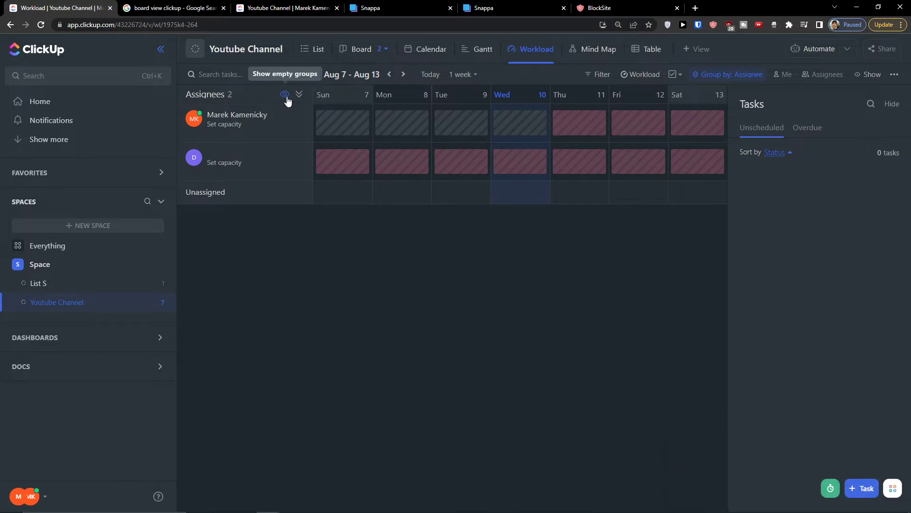
pyautogui.click(300, 95)
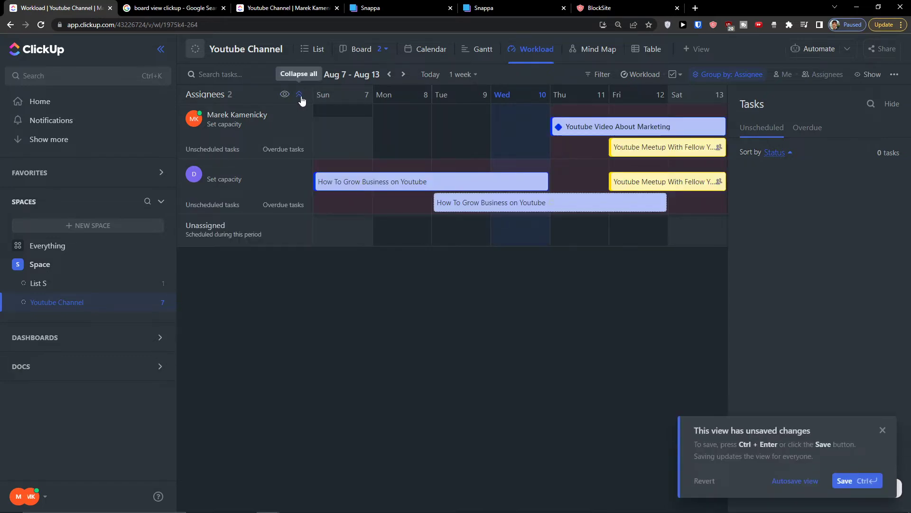
pyautogui.click(300, 95)
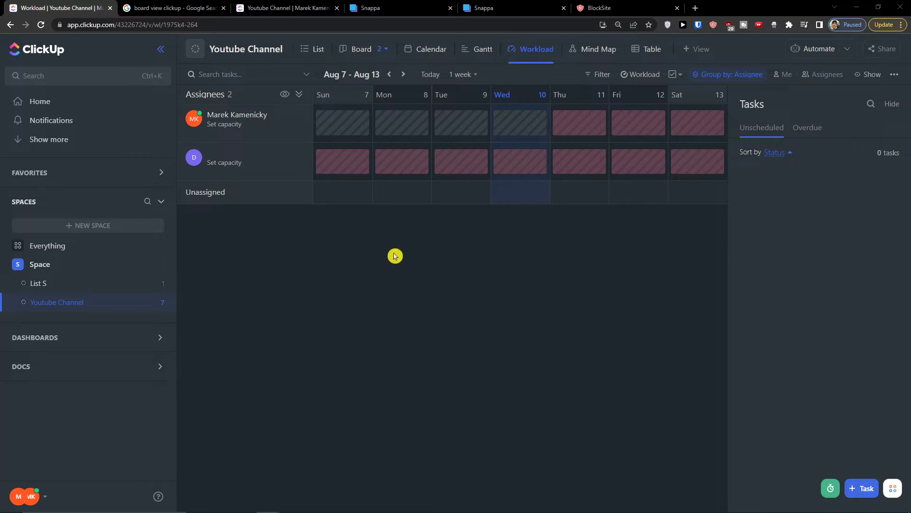
pyautogui.click(225, 126)
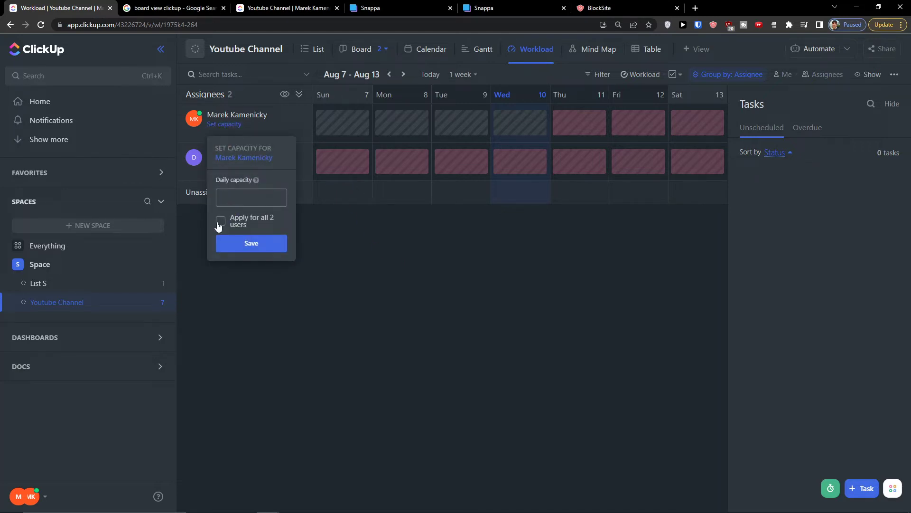
# Step: Enter and save an initial daily capacity for the first assignee
pyautogui.write('8')
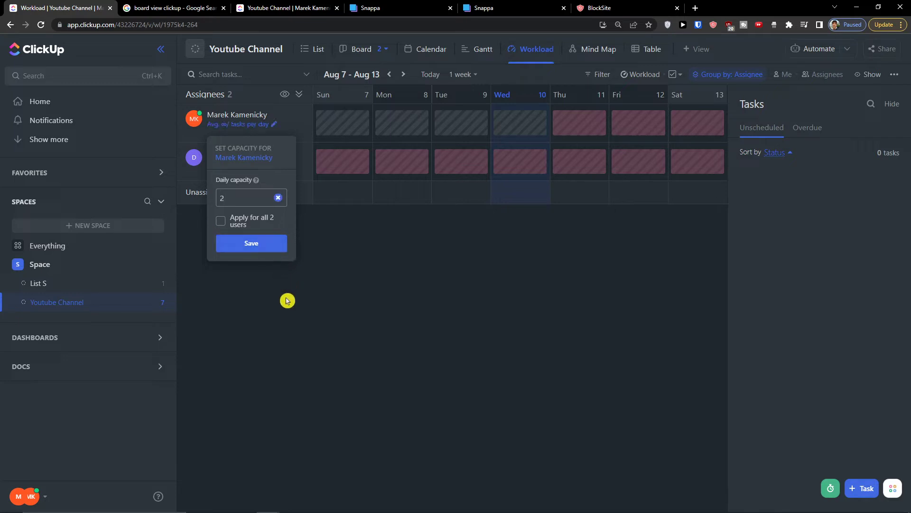
pyautogui.click(256, 249)
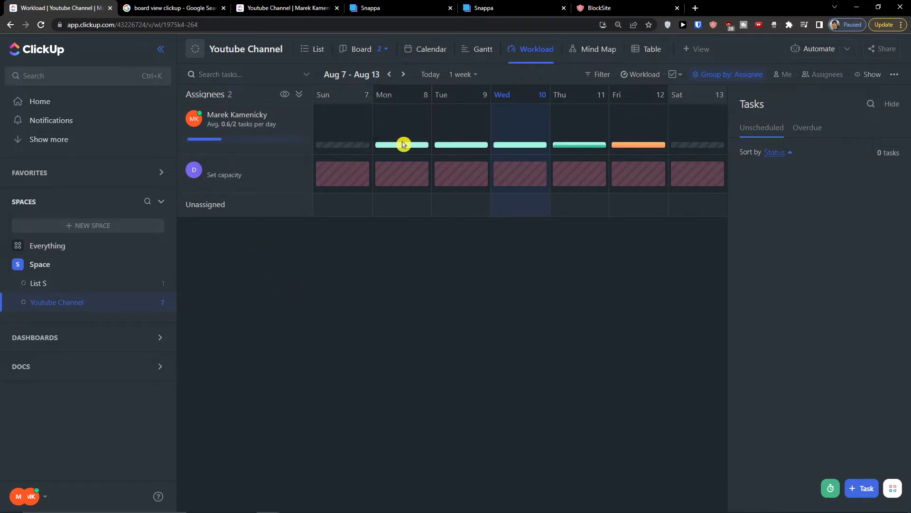
pyautogui.moveTo(396, 150)
pyautogui.moveTo(503, 151)
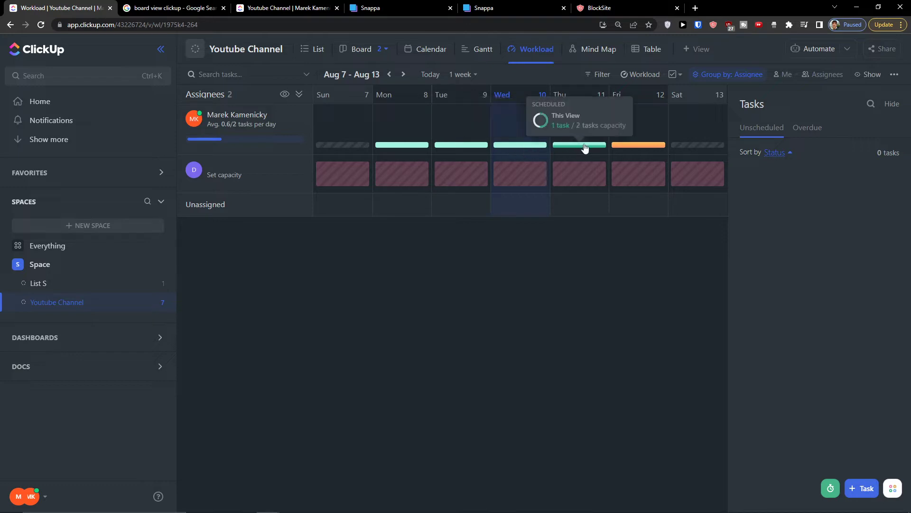
pyautogui.moveTo(646, 148)
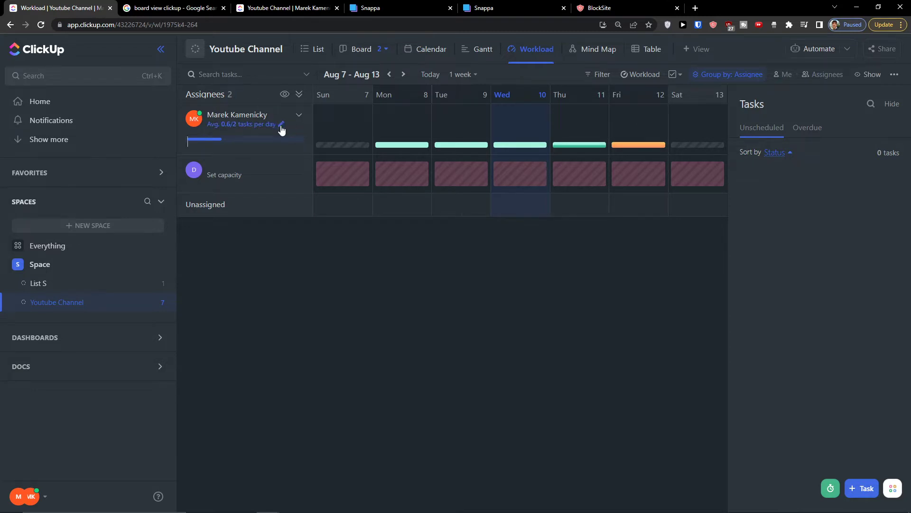
# Step: Change the first assignee's daily capacity to 3, then 5, and finally 1 task
pyautogui.click(281, 124)
pyautogui.write('3')
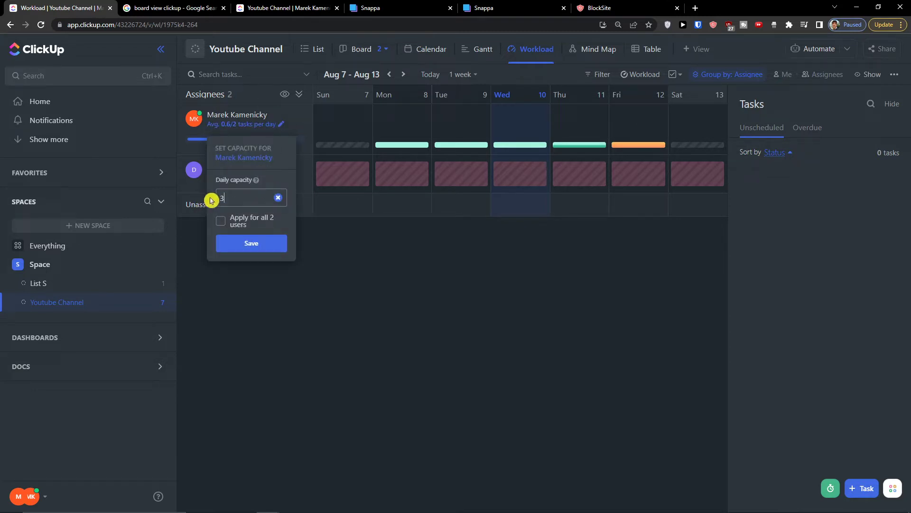
pyautogui.click(273, 247)
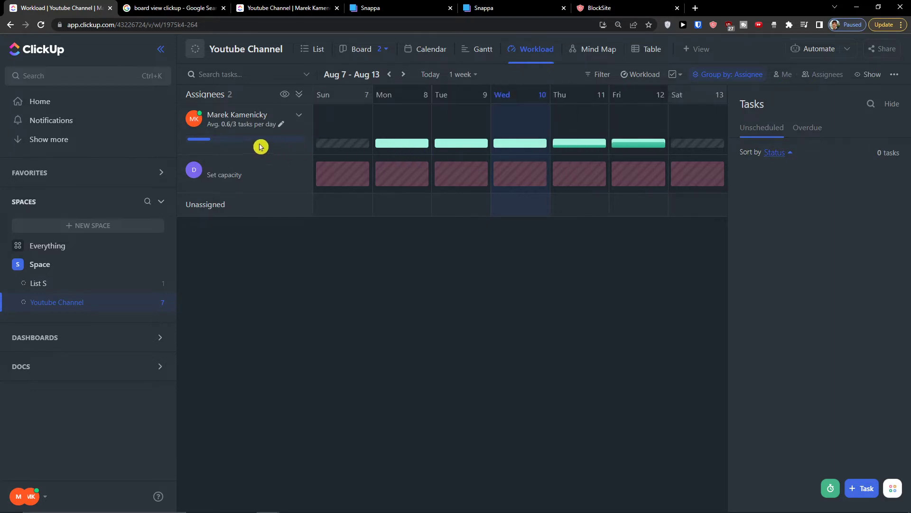
pyautogui.click(281, 124)
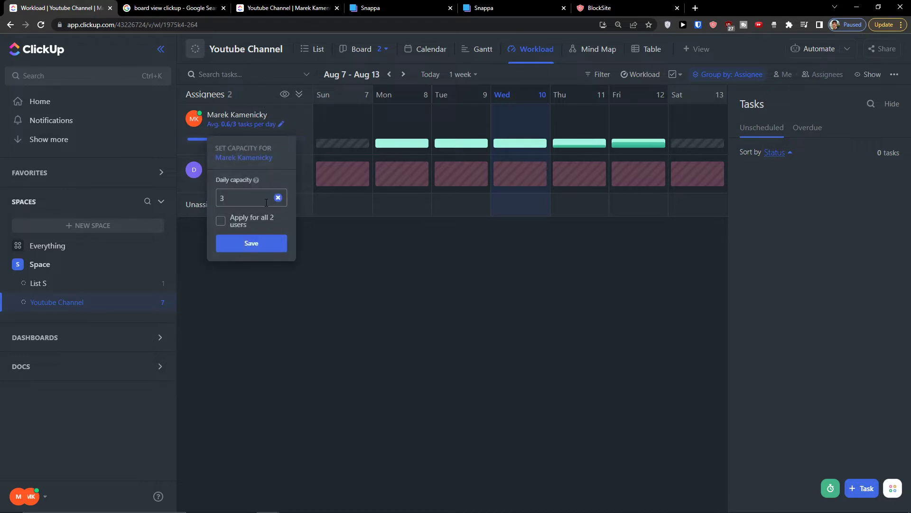
pyautogui.write('5')
pyautogui.click(239, 245)
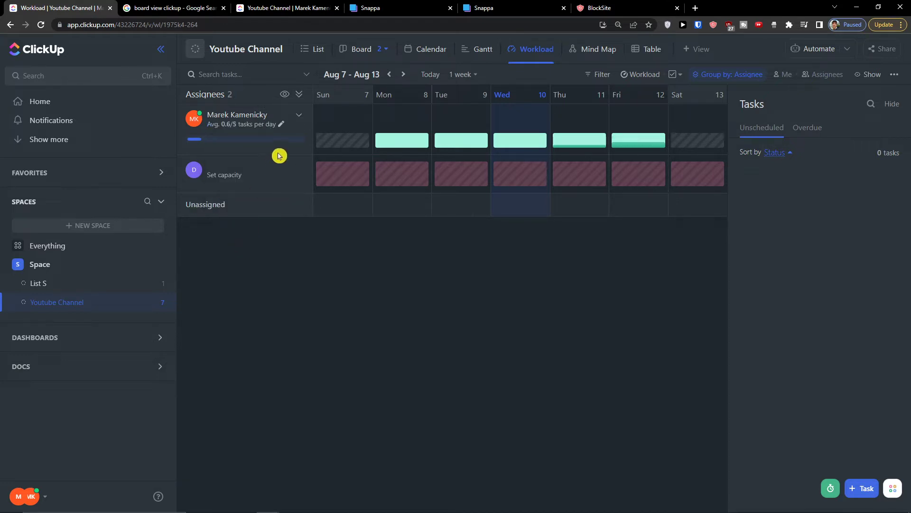
pyautogui.click(282, 125)
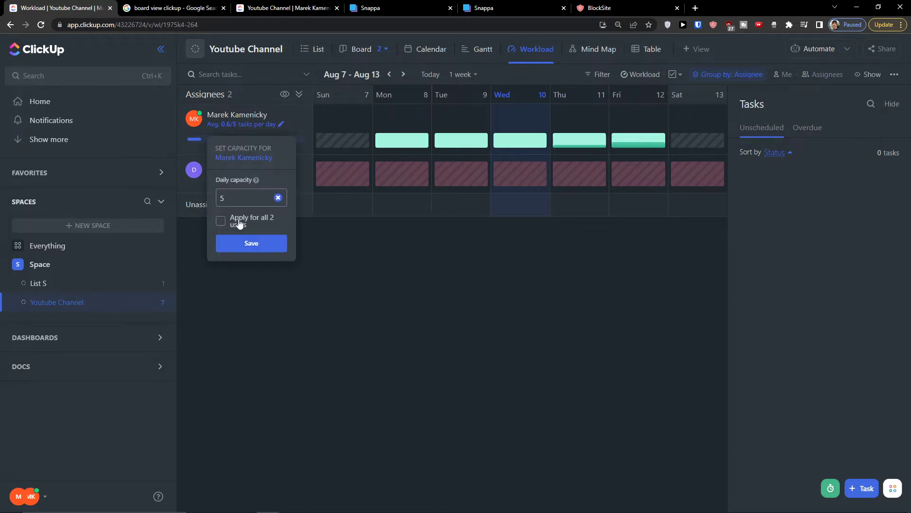
pyautogui.write('1')
pyautogui.click(234, 243)
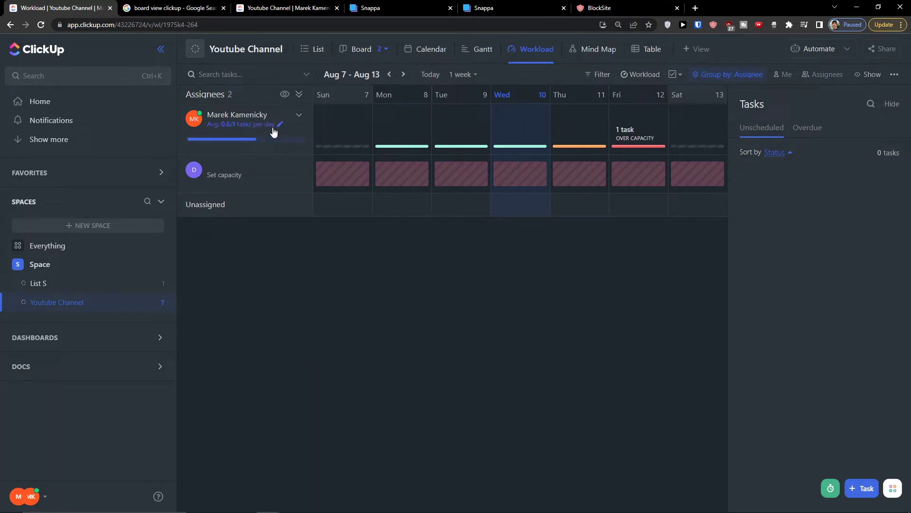
# Step: Give the second assignee a daily capacity of 2 tasks and expand the first assignee's task rows
pyautogui.click(219, 179)
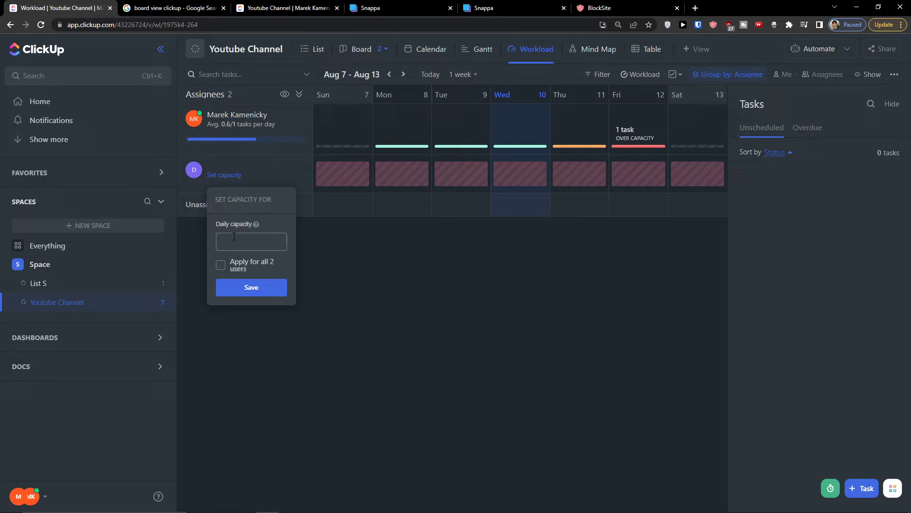
pyautogui.write('2')
pyautogui.click(247, 286)
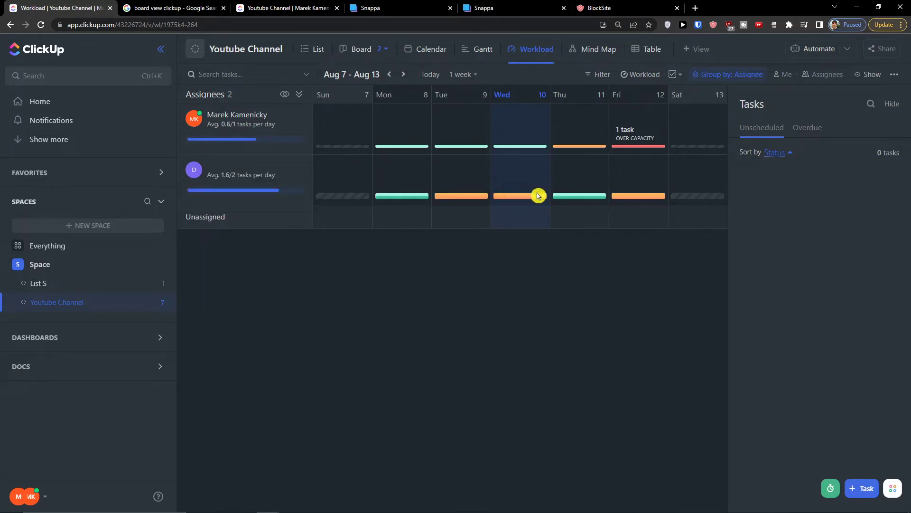
pyautogui.moveTo(623, 200)
pyautogui.moveTo(470, 203)
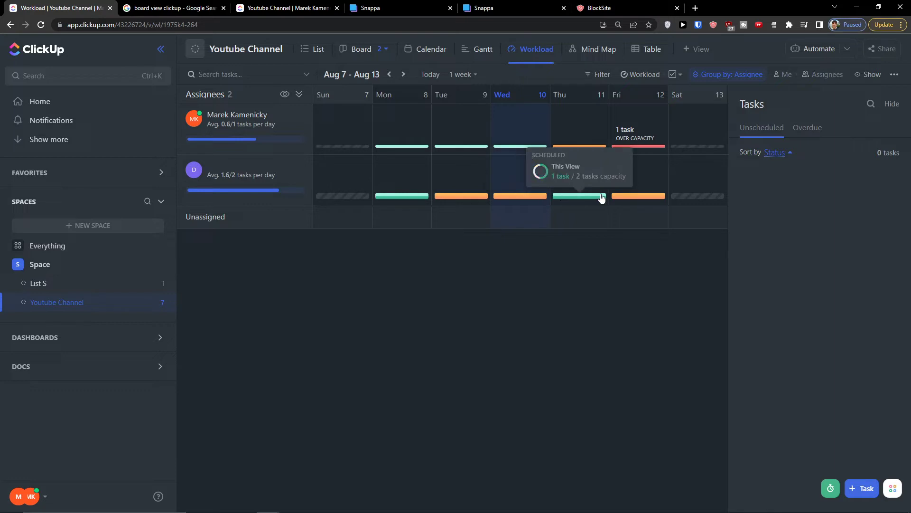
pyautogui.click(636, 148)
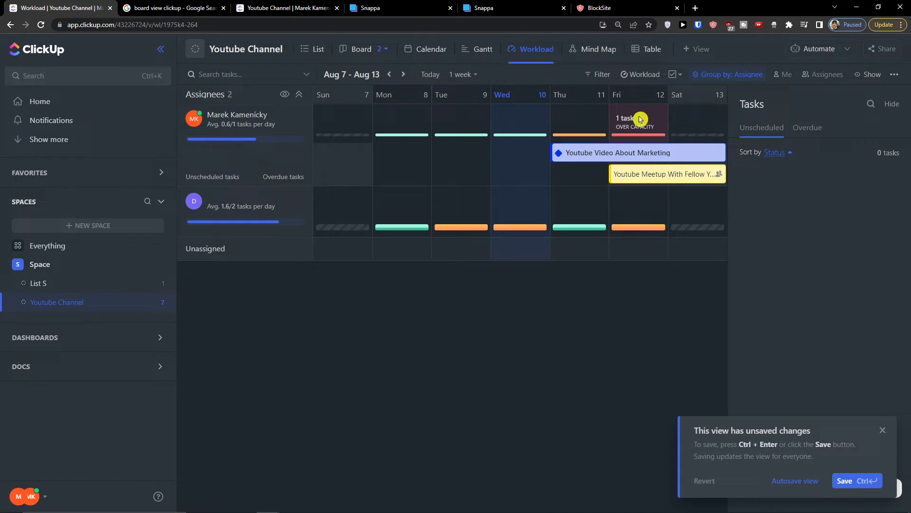
# Step: Hide the tasks side panel and collapse the sidebar to widen the workload grid
pyautogui.click(891, 104)
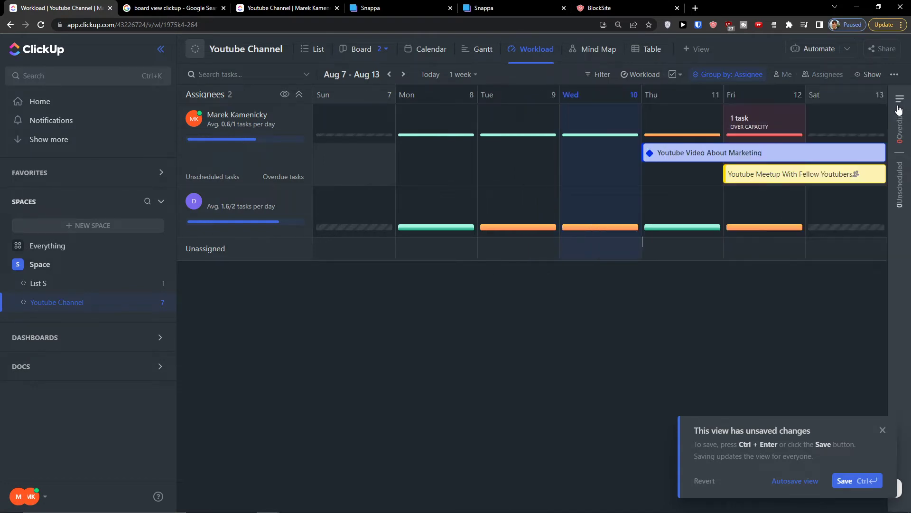
pyautogui.click(161, 49)
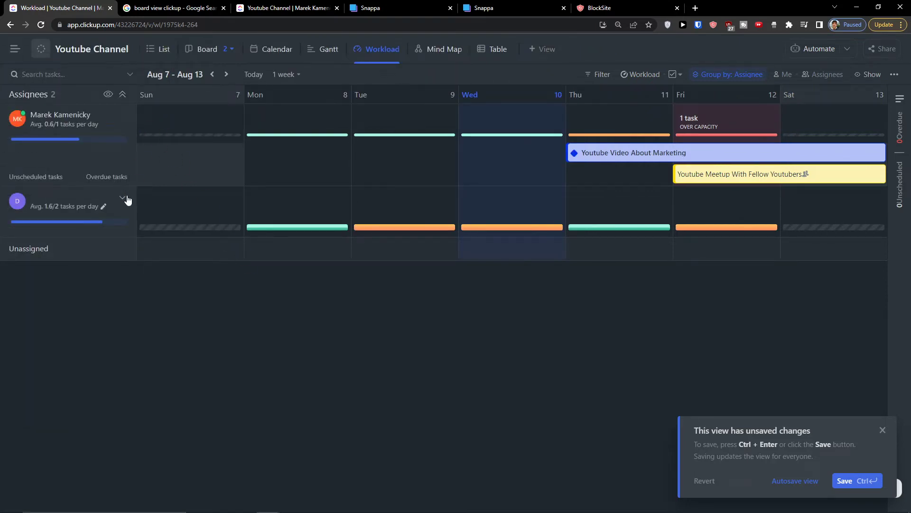
pyautogui.moveTo(15, 57)
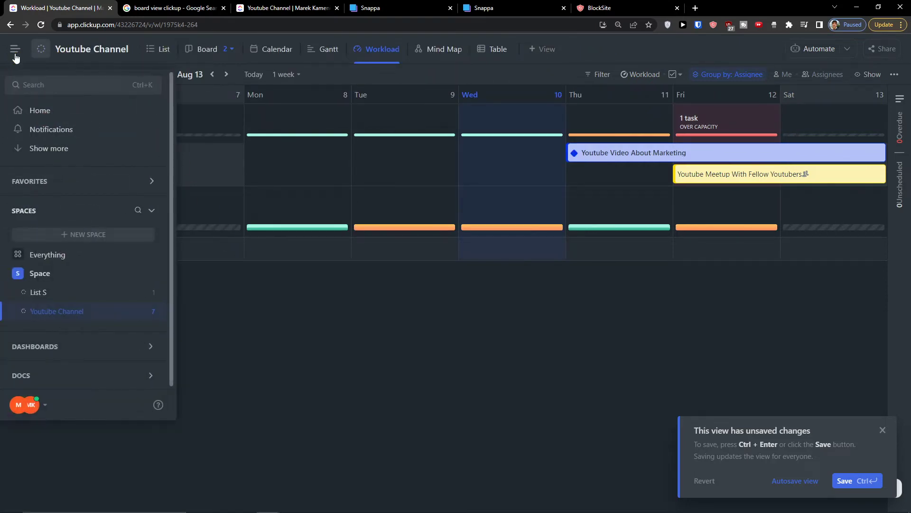
# Step: Turn on autosave for view changes, collapse the first assignee's task rows, and open Workload Settings
pyautogui.click(807, 481)
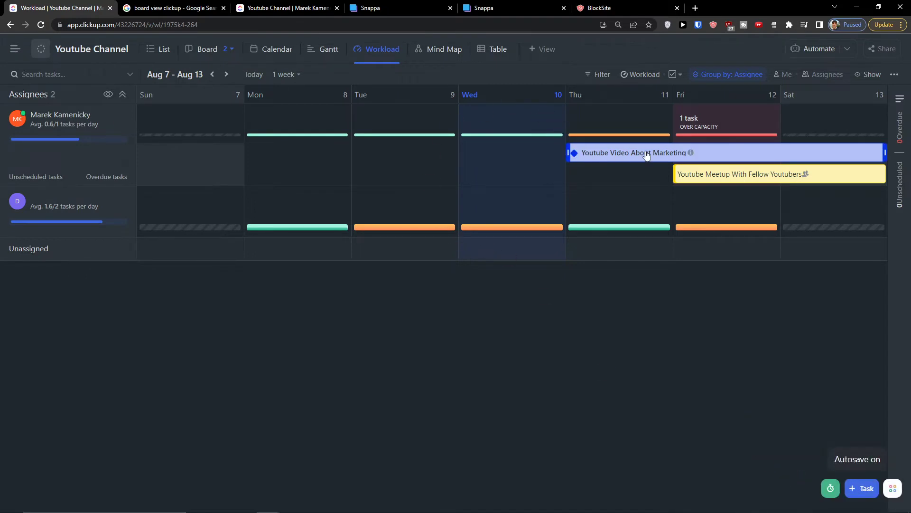
pyautogui.click(697, 138)
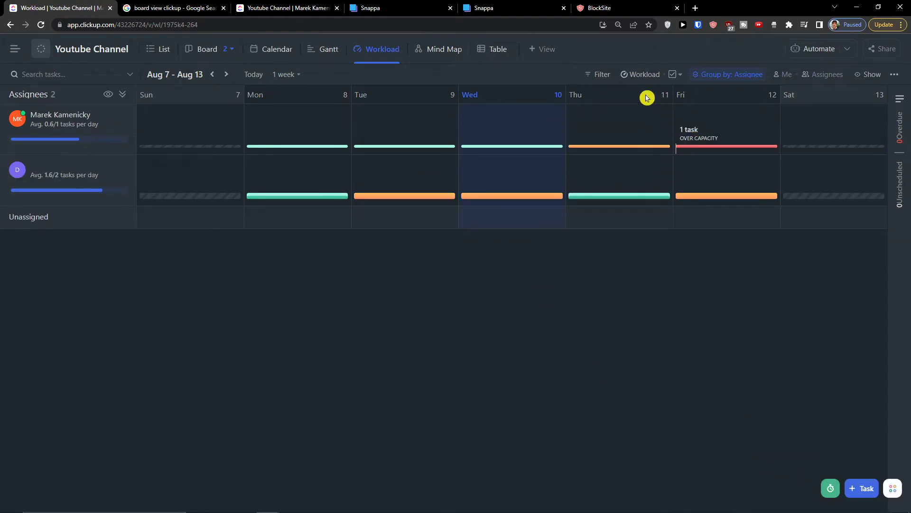
pyautogui.click(647, 76)
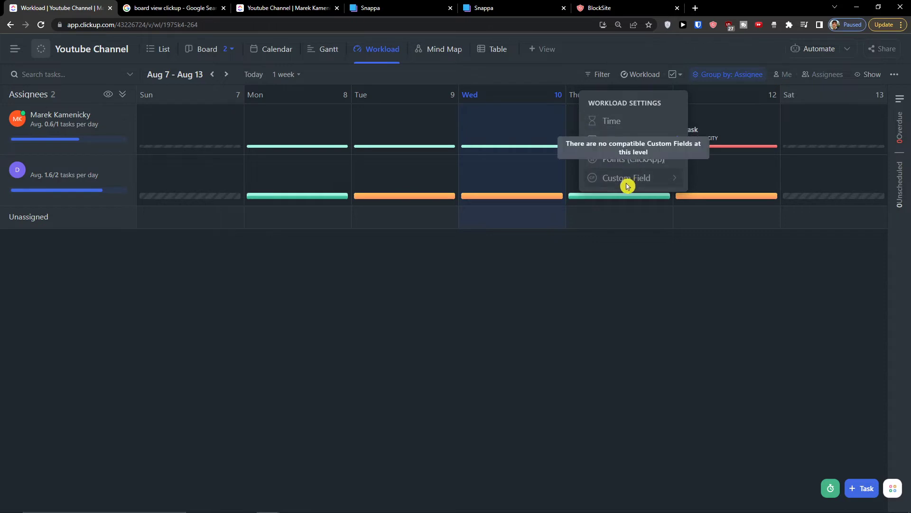
# Step: Try the unavailable Points and Time workload measures, keeping Tasks, then toggle the Me filter on and off
pyautogui.click(571, 270)
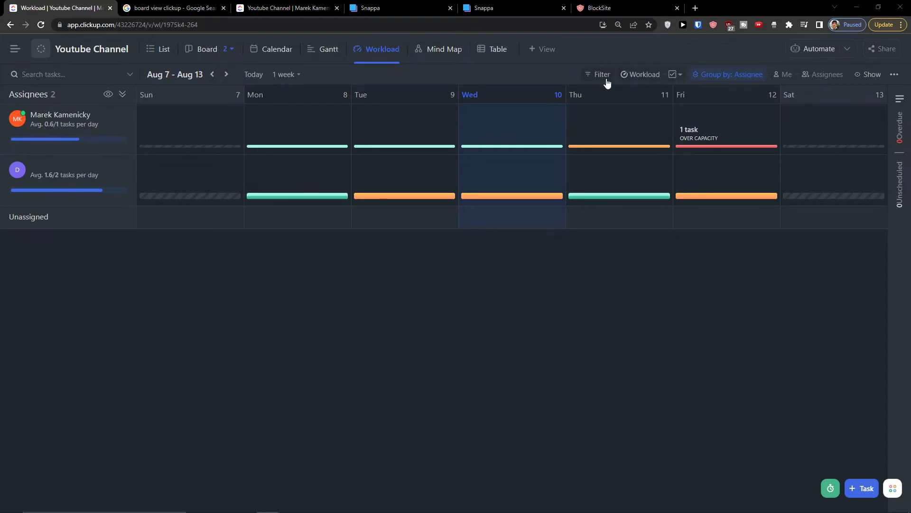
pyautogui.click(626, 79)
pyautogui.click(617, 159)
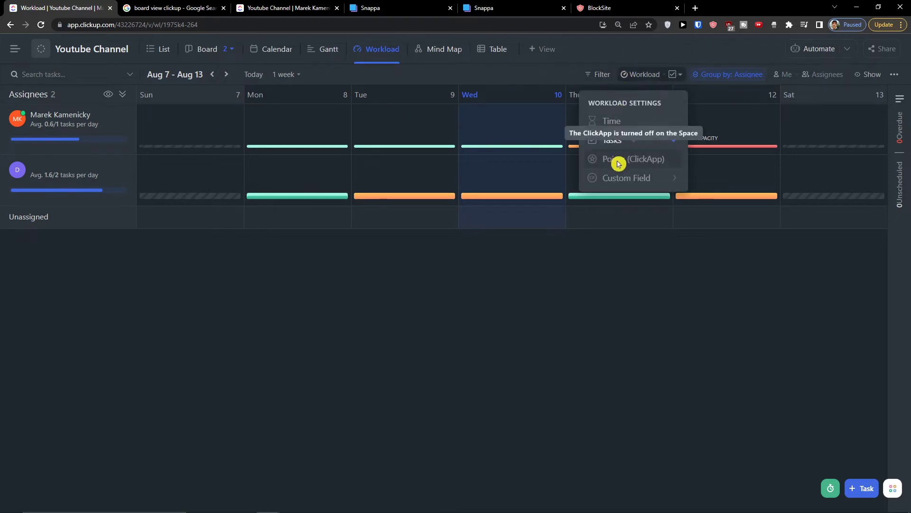
pyautogui.click(613, 120)
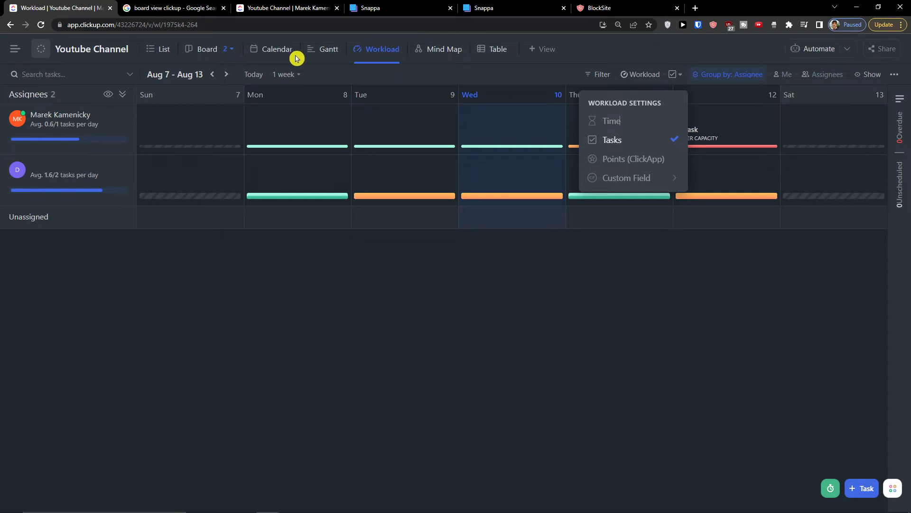
pyautogui.click(368, 136)
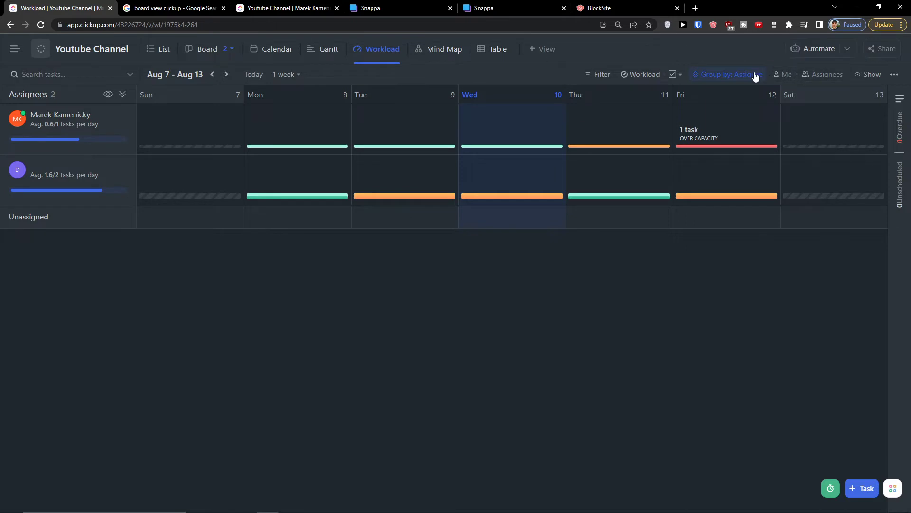
pyautogui.click(783, 75)
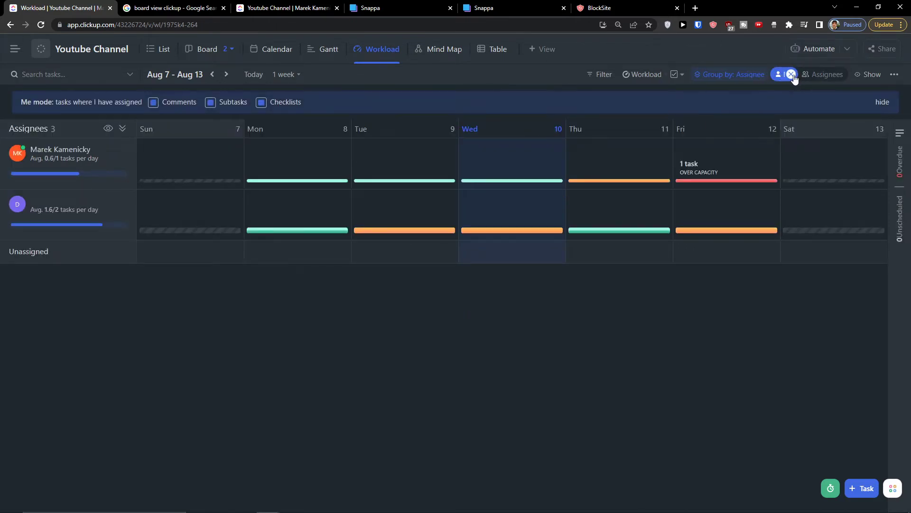
pyautogui.click(791, 74)
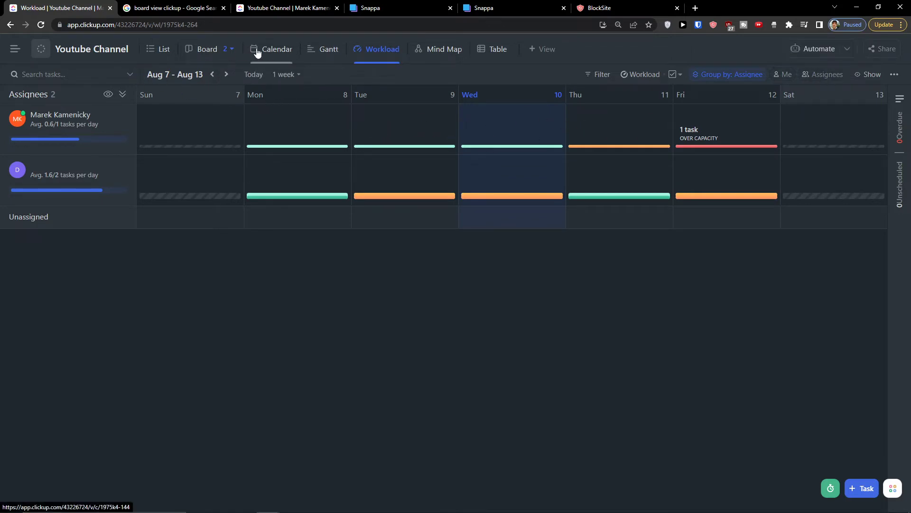
# Step: In the List view, move Youtube video about business's due date from Sep 3 to Aug 11
pyautogui.click(159, 56)
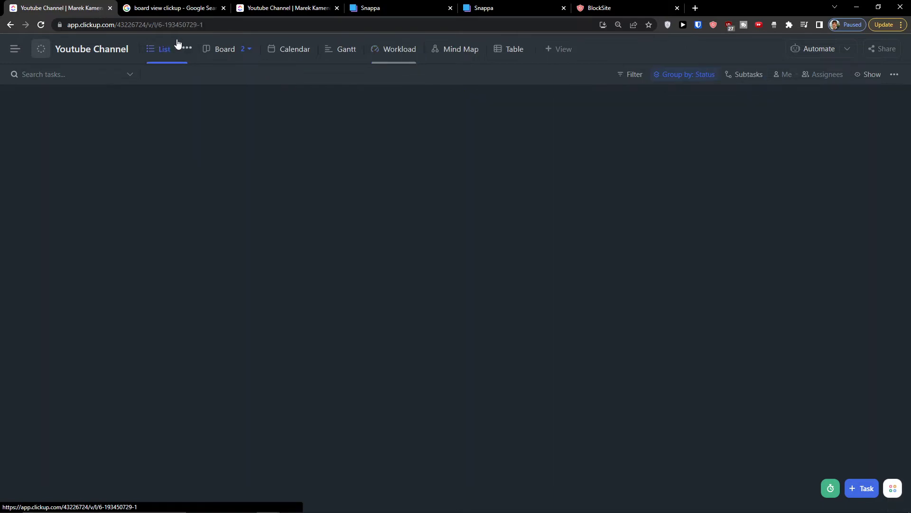
pyautogui.scroll(-2, 197, 368)
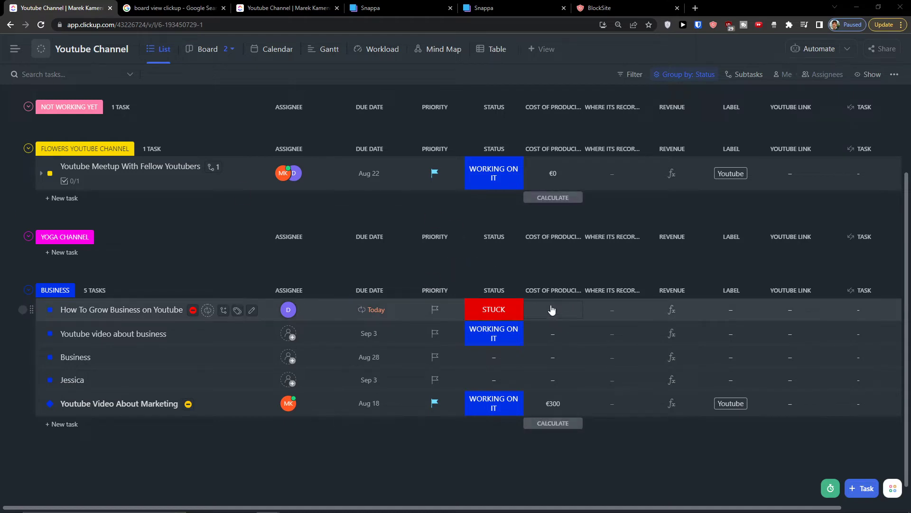
pyautogui.click(375, 335)
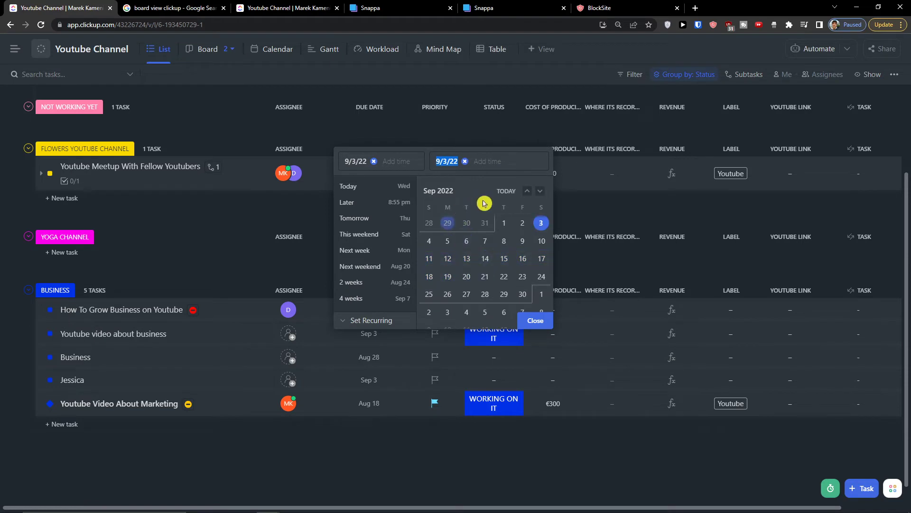
pyautogui.click(527, 191)
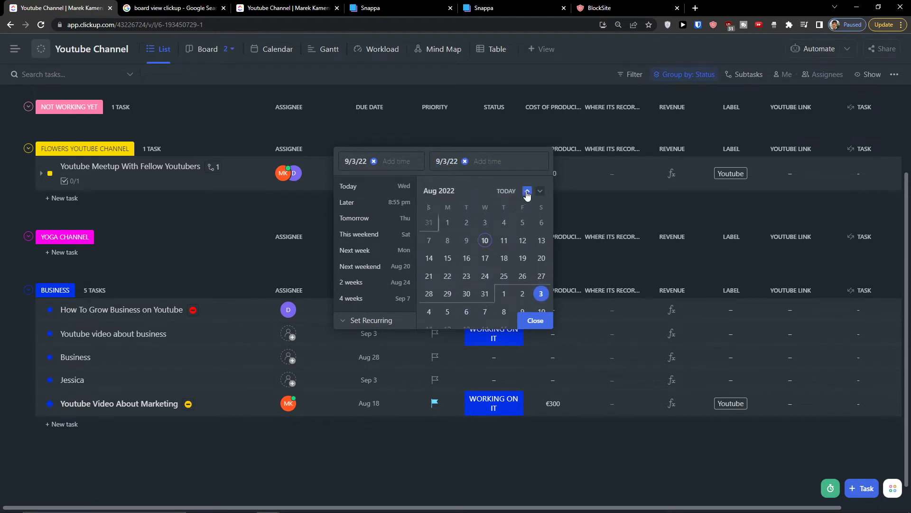
pyautogui.click(504, 240)
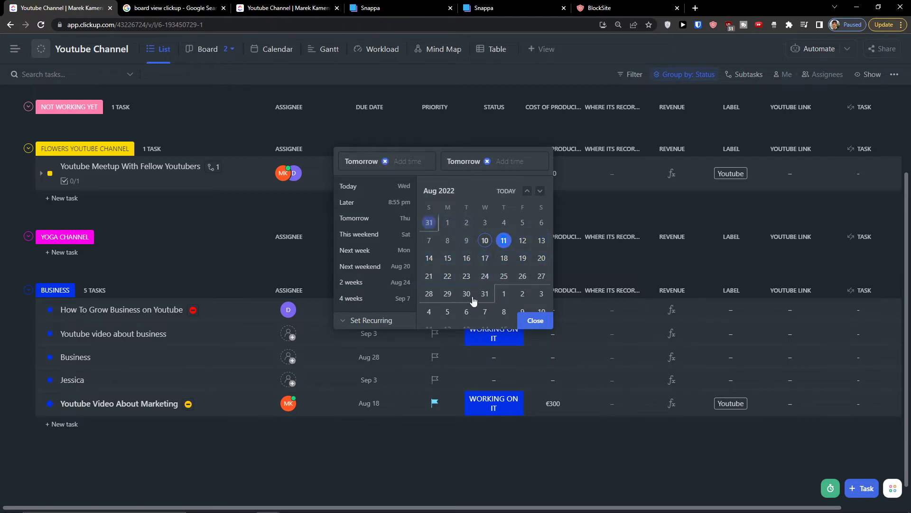
pyautogui.click(533, 320)
# Step: Move the Business task's due date from Aug 28 to Friday Aug 12 and assign it to myself
pyautogui.click(371, 358)
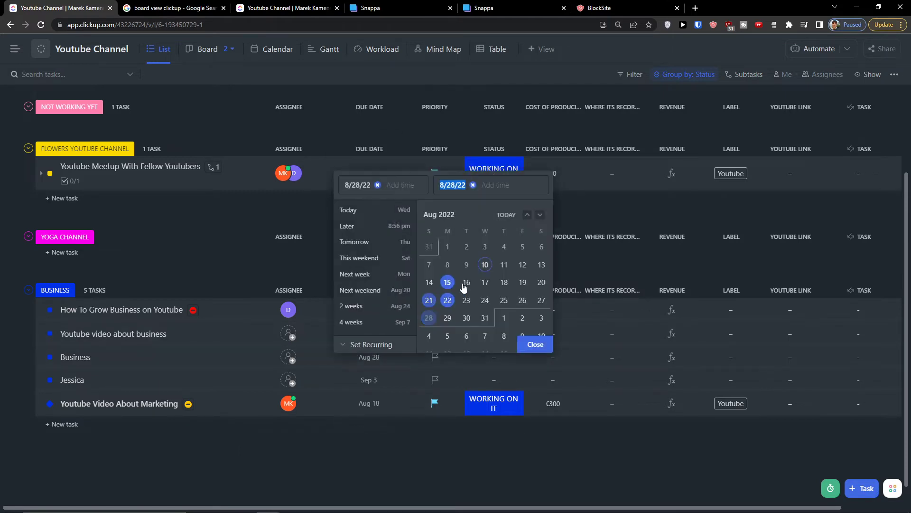
pyautogui.click(521, 264)
pyautogui.click(536, 344)
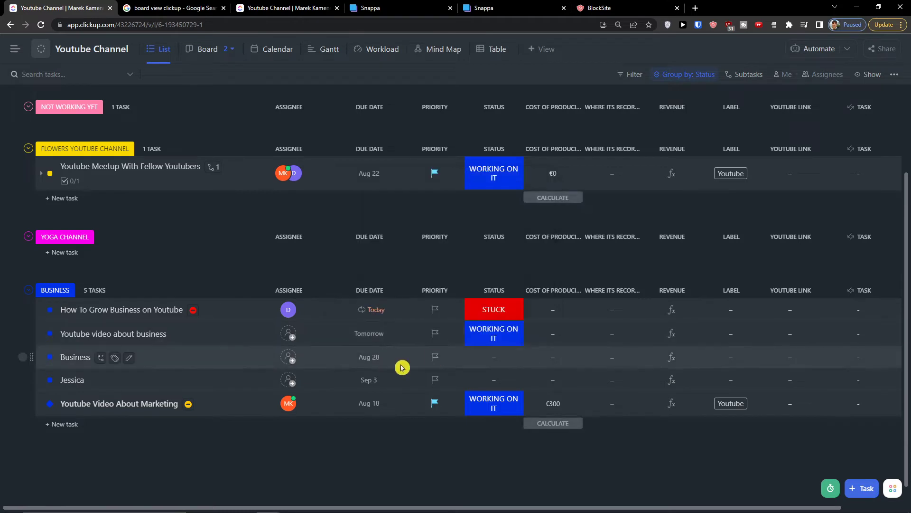
pyautogui.click(285, 359)
pyautogui.click(352, 326)
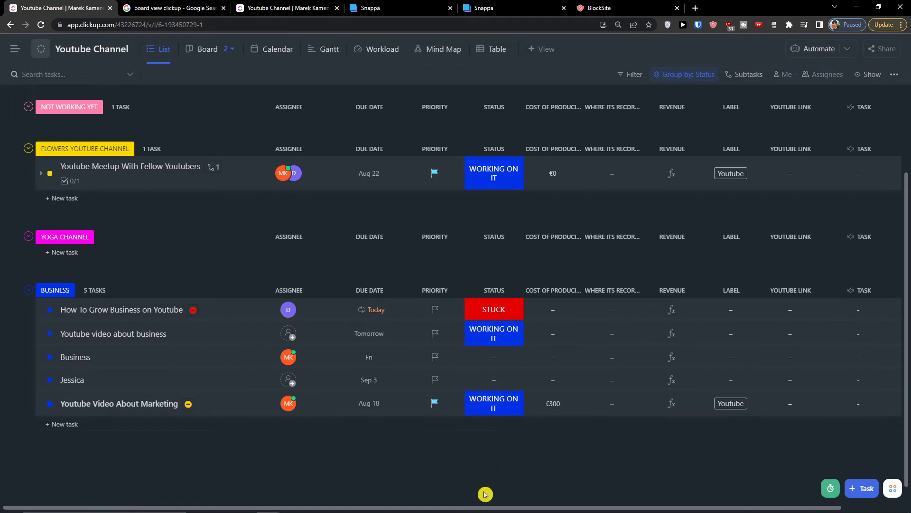
pyautogui.moveTo(472, 506); pyautogui.dragTo(539, 507)
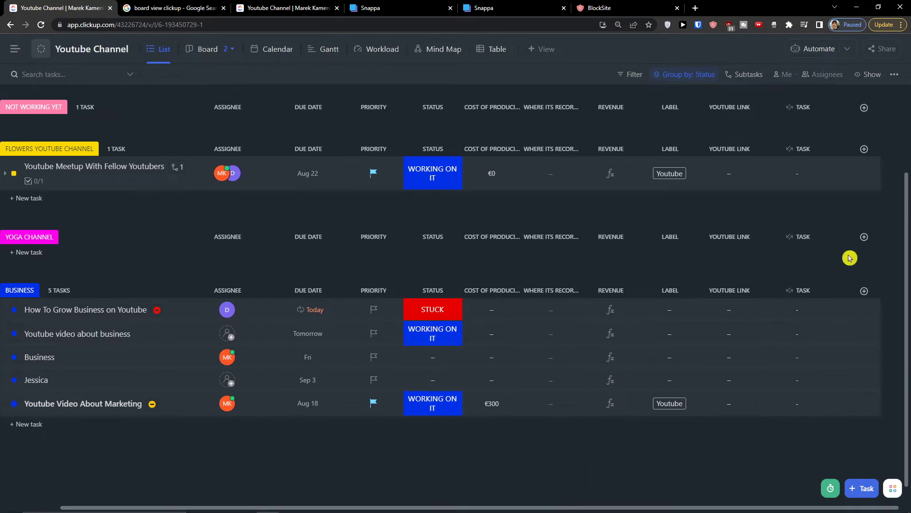
pyautogui.click(864, 292)
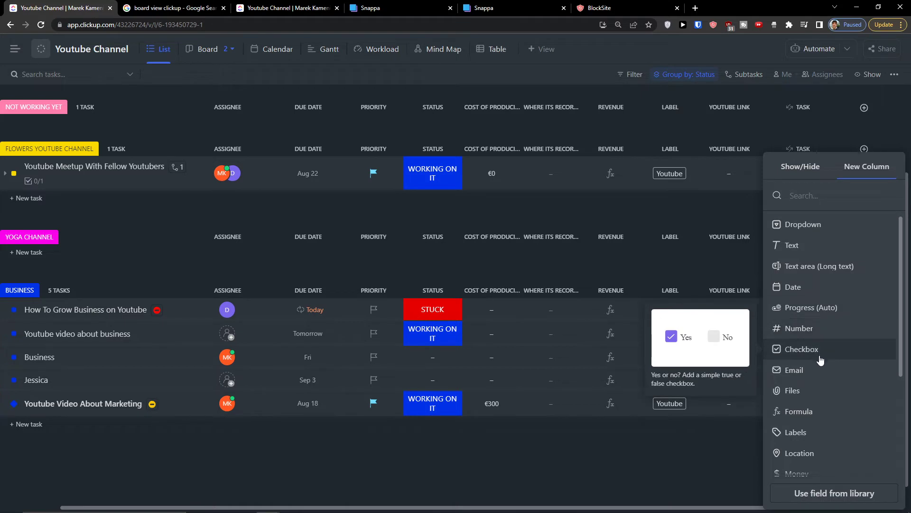
pyautogui.scroll(-3, 820, 360)
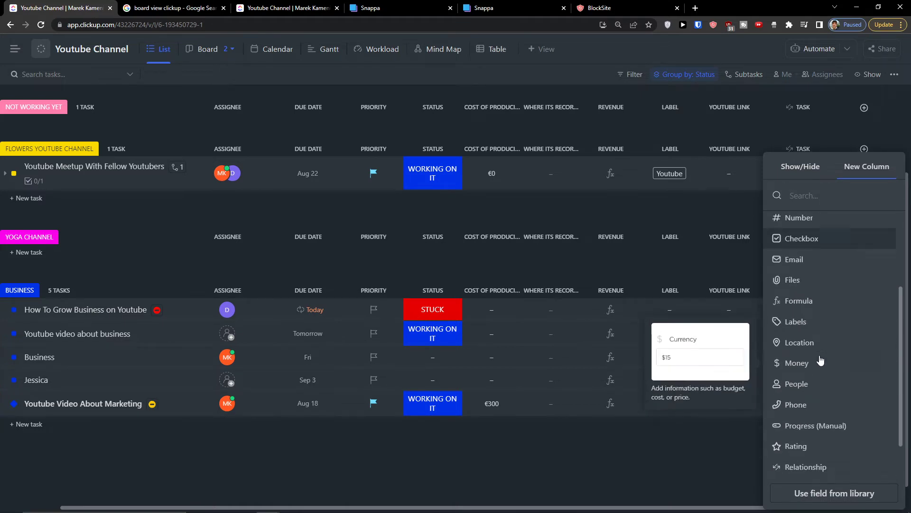
pyautogui.scroll(-1, 823, 385)
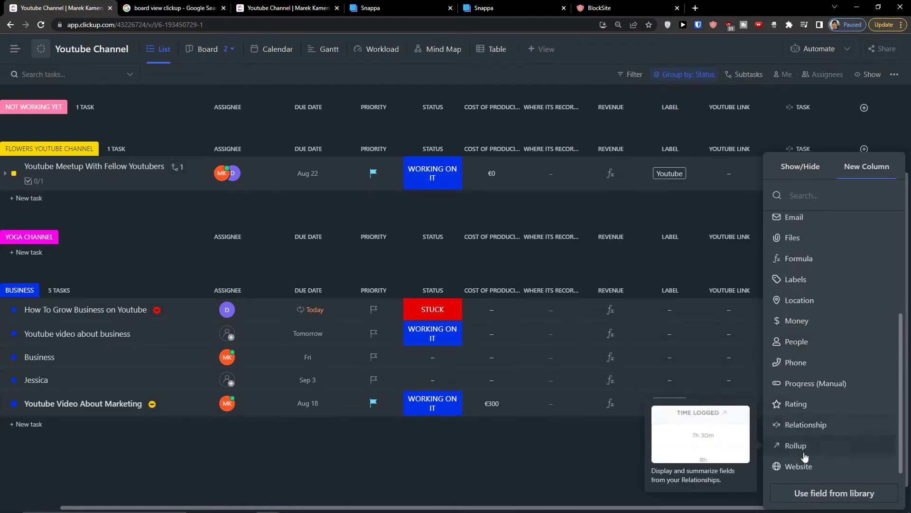
pyautogui.click(494, 470)
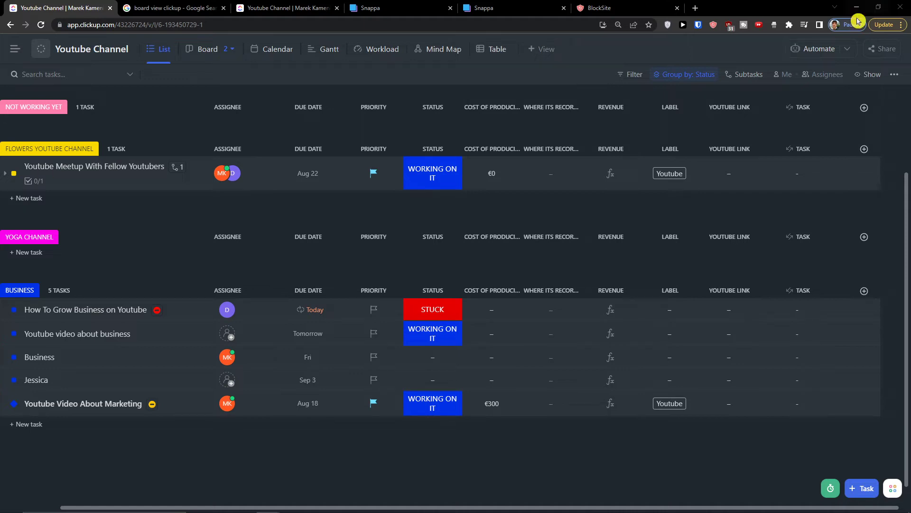
pyautogui.click(373, 51)
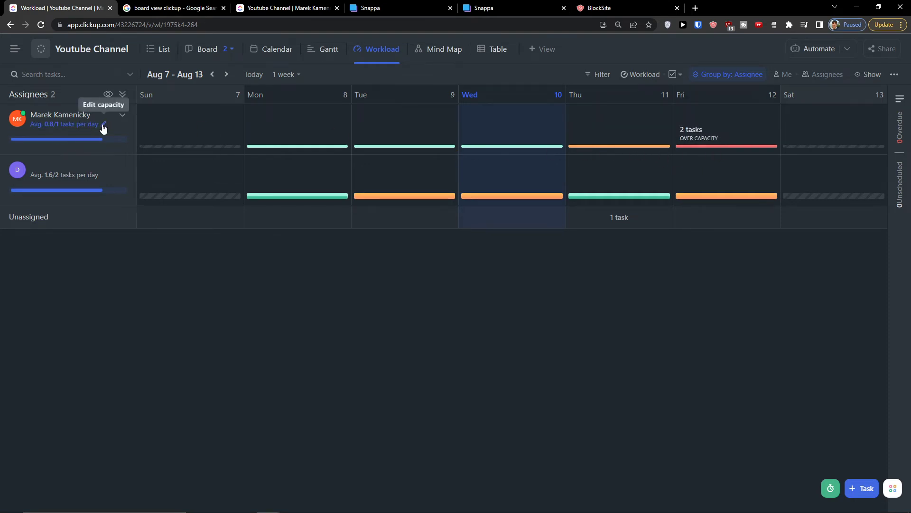
# Step: Save a 2-task daily capacity for the second assignee only, view the Workload measure menu, and open a new browser tab
pyautogui.moveTo(641, 202)
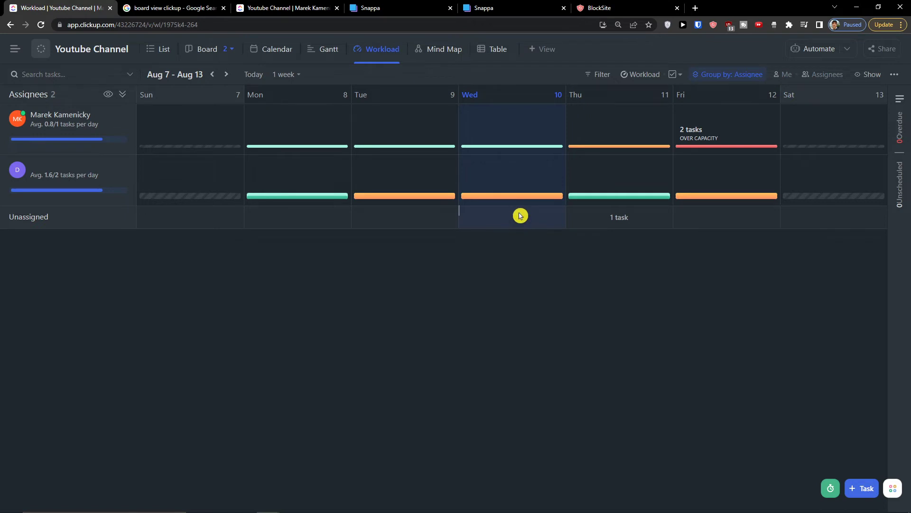
pyautogui.click(103, 175)
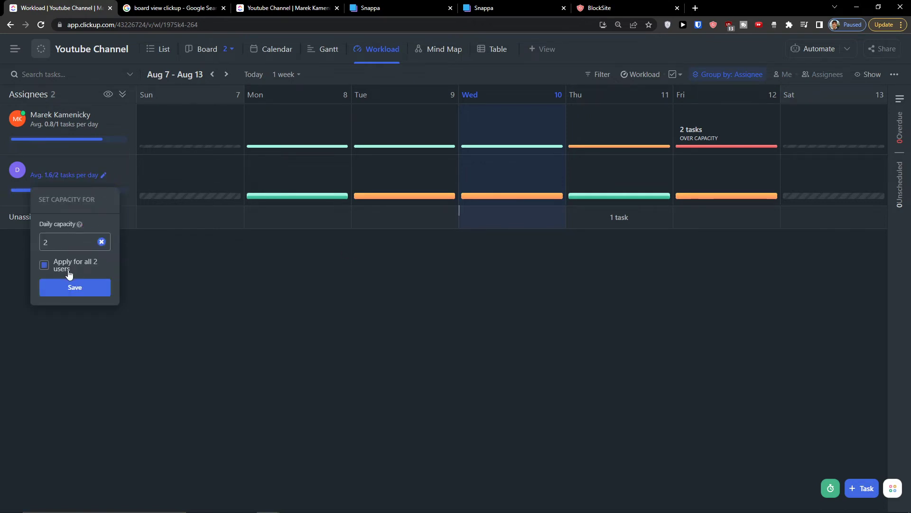
pyautogui.click(69, 274)
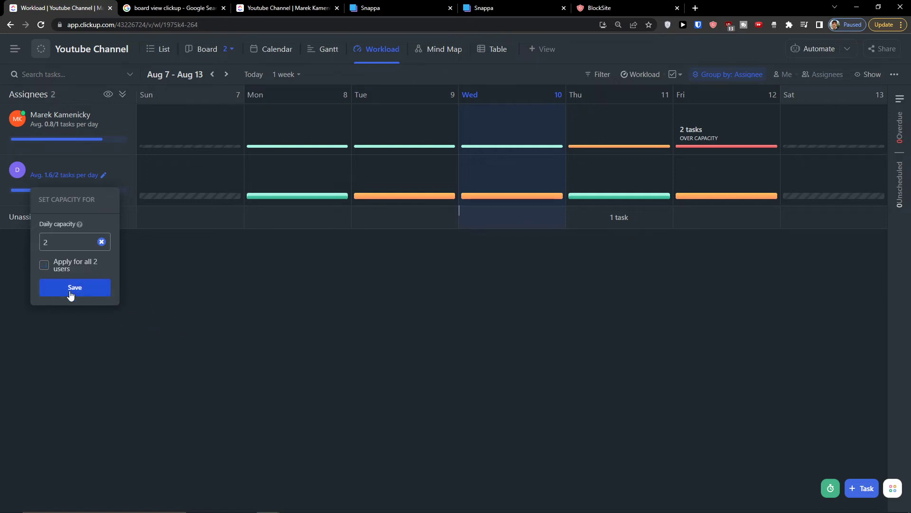
pyautogui.click(74, 289)
pyautogui.click(675, 75)
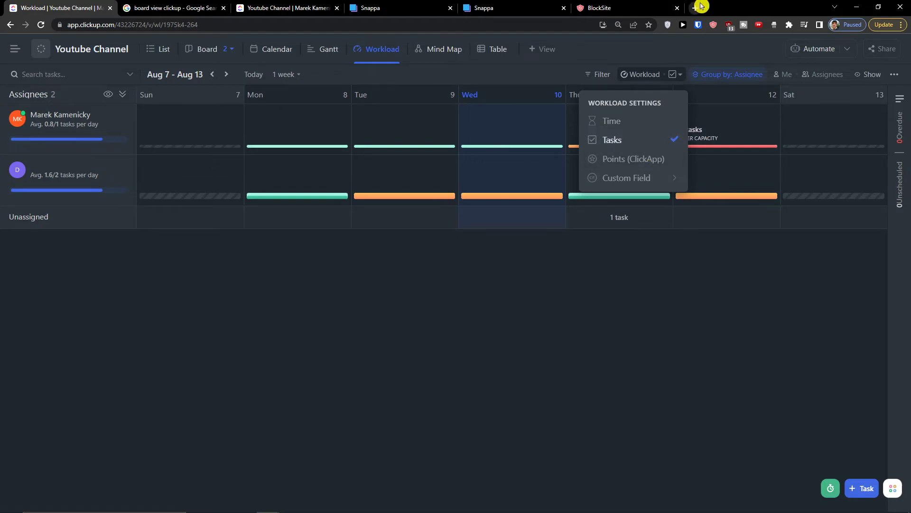
pyautogui.click(695, 7)
# Step: Search Google for 'clickapp clickup turned on', open the ClickUp help result, then return to the workload tab
pyautogui.write('cli')
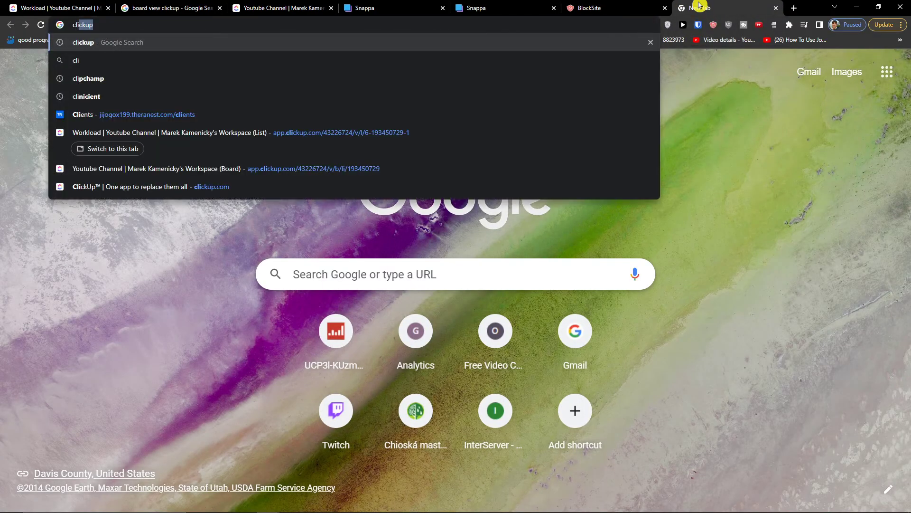
pyautogui.write('ckapp cl')
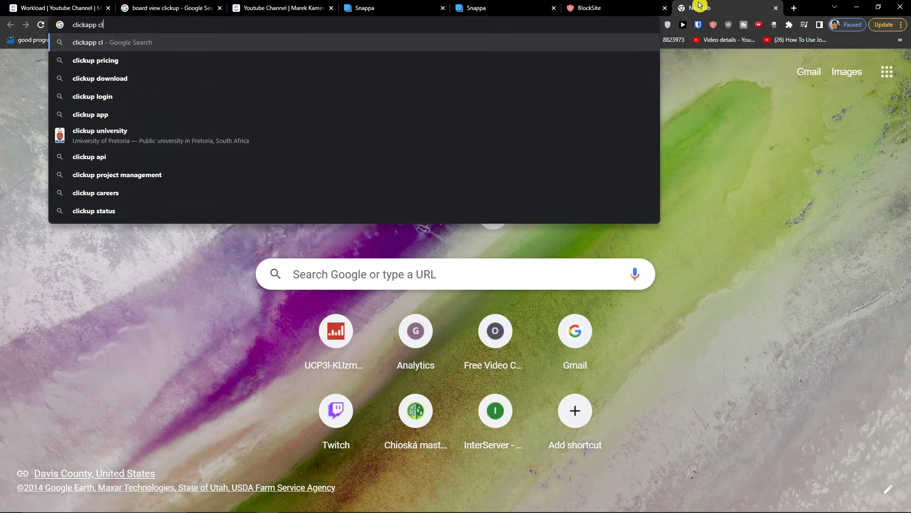
pyautogui.write('ickup turne')
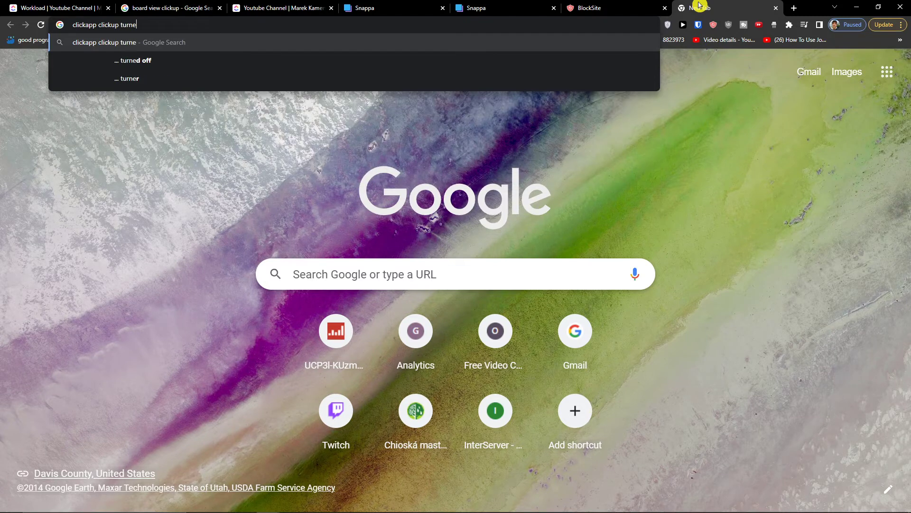
pyautogui.write('d on')
pyautogui.press('Return')
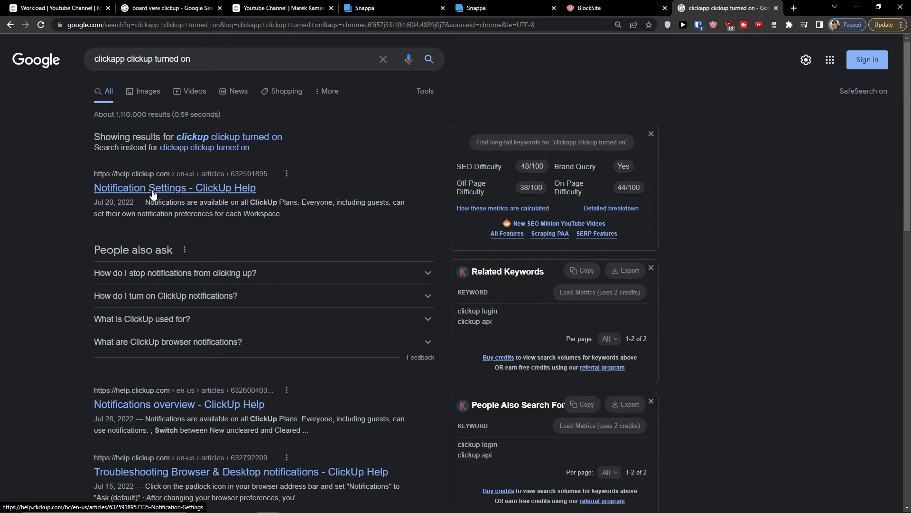
pyautogui.click(152, 188)
pyautogui.click(180, 7)
pyautogui.click(71, 8)
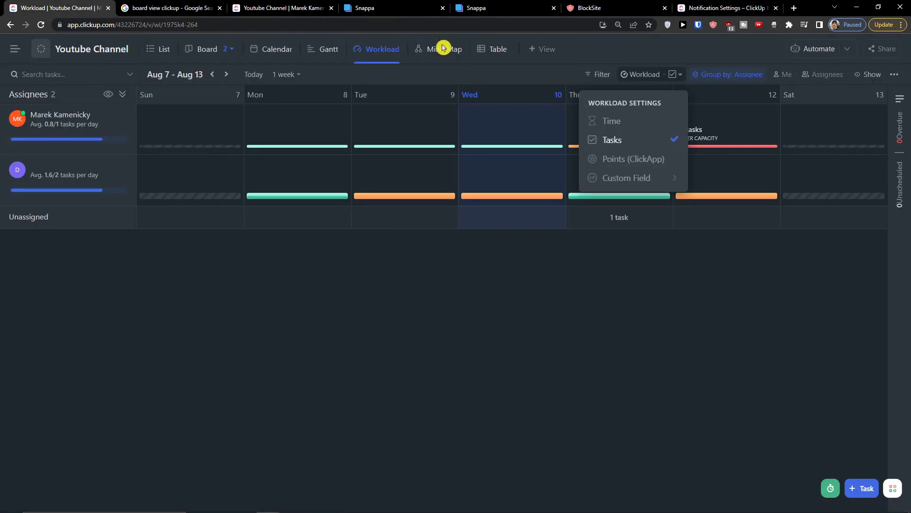
# Step: Review the Youtube Channel workload view's general settings and display options
pyautogui.click(893, 75)
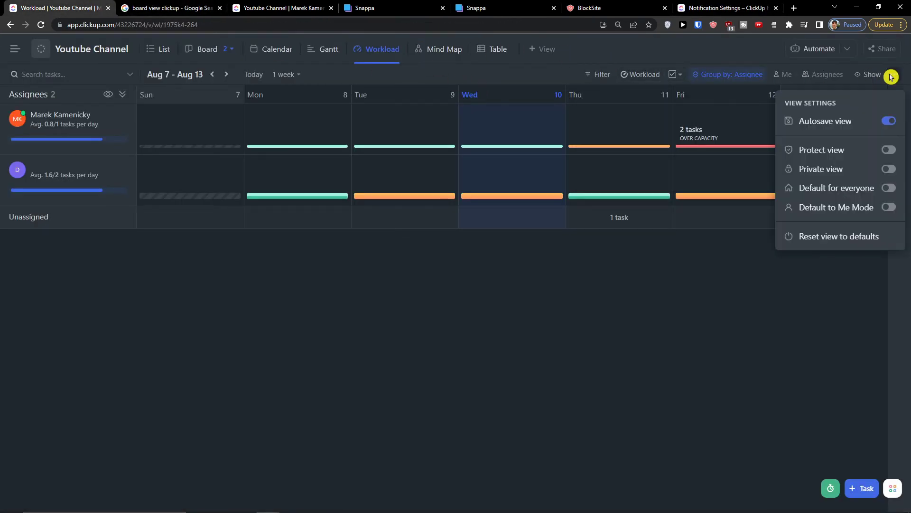
pyautogui.click(832, 327)
pyautogui.click(874, 74)
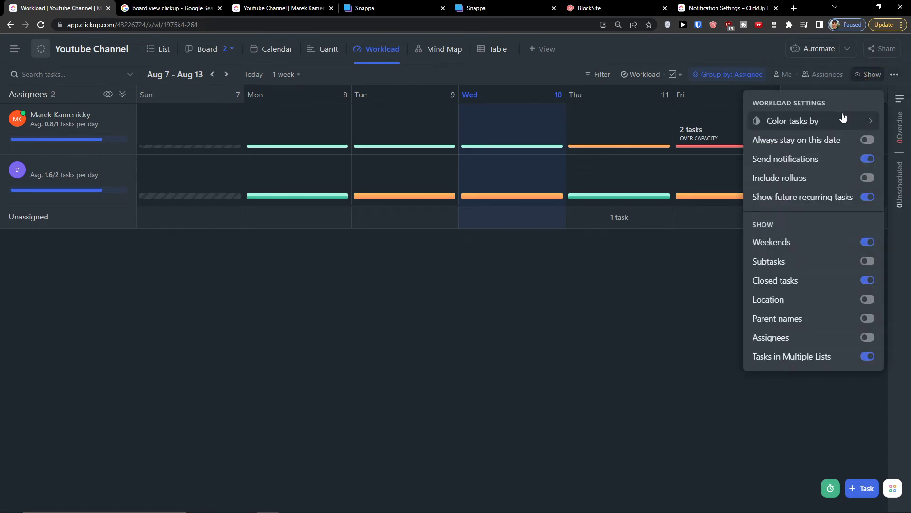
# Step: With the spaces sidebar open, check the workload measure choices and open the workspace/account menu
pyautogui.click(17, 48)
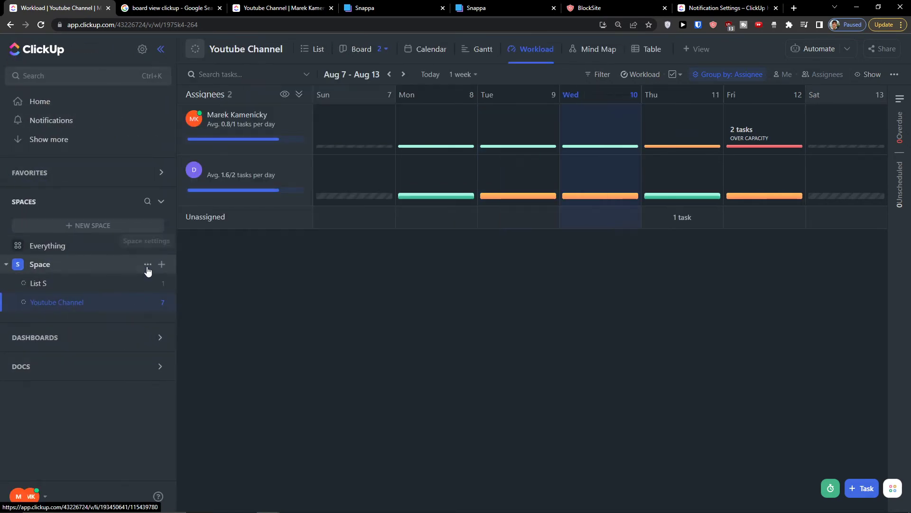
pyautogui.click(666, 76)
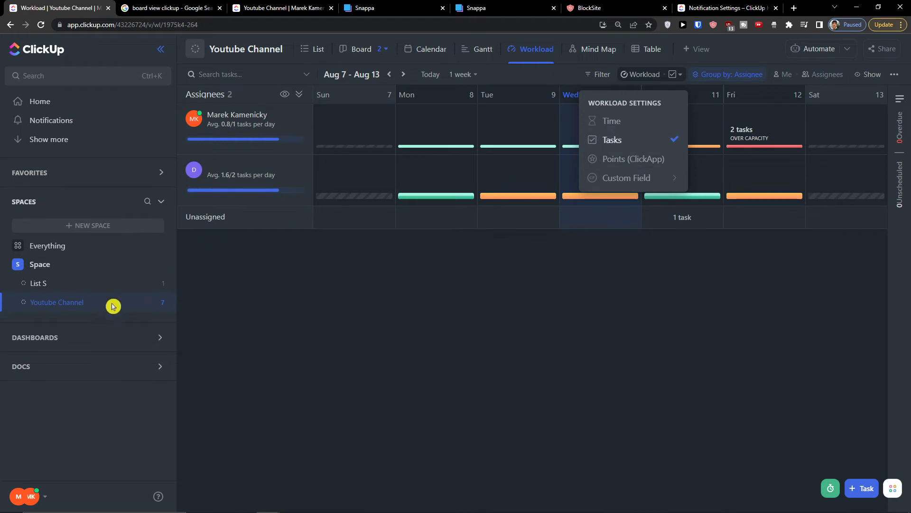
pyautogui.click(41, 505)
pyautogui.click(42, 505)
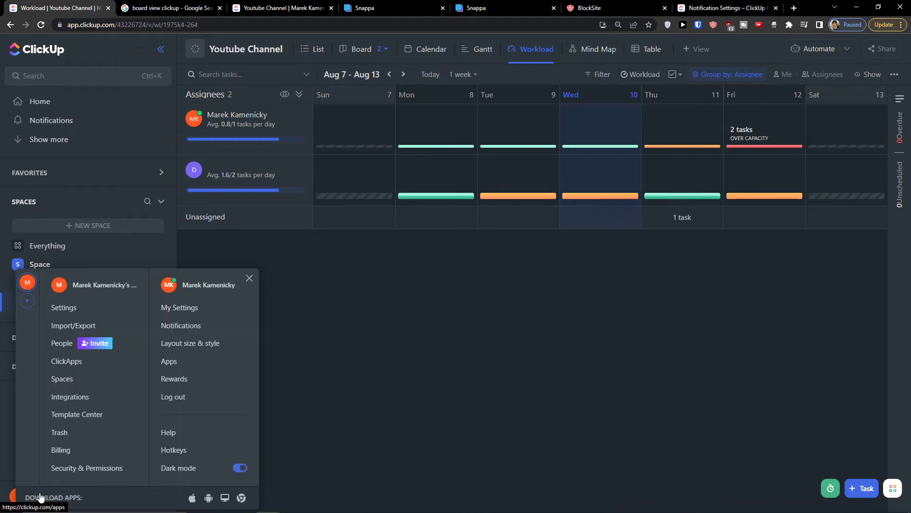
# Step: Open ClickApps settings in a new tab and enable Time Tracking Rollup and Total time in Status
pyautogui.middleClick(171, 363)
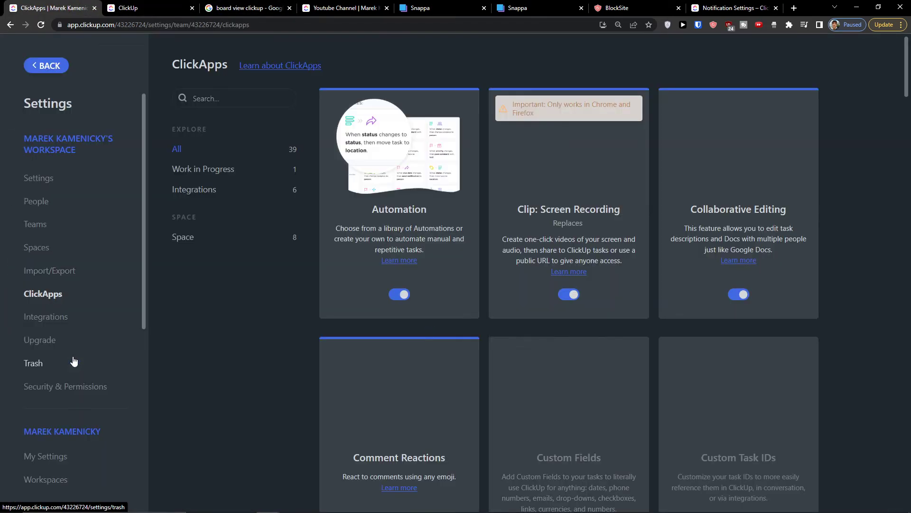
pyautogui.scroll(-10, 411, 307)
pyautogui.scroll(-20, 423, 303)
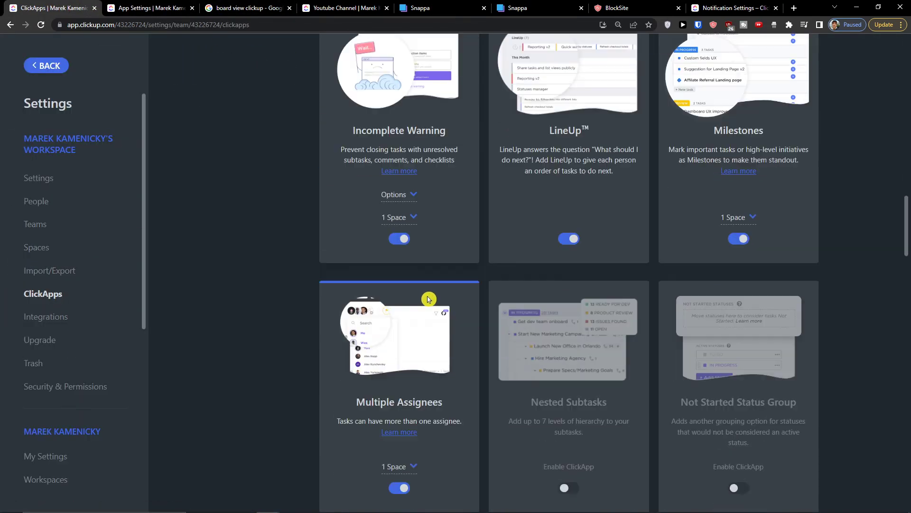
pyautogui.scroll(-20, 580, 352)
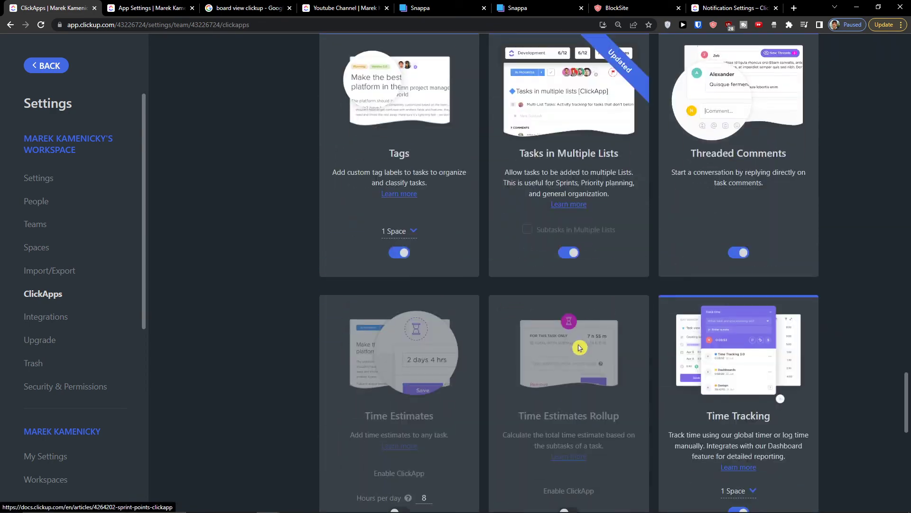
pyautogui.scroll(3, 565, 351)
pyautogui.scroll(3, 565, 351)
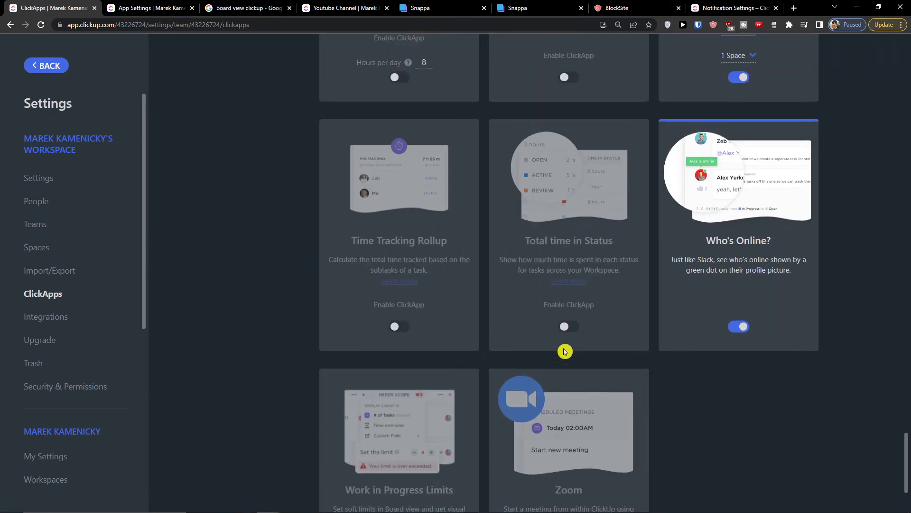
pyautogui.click(398, 433)
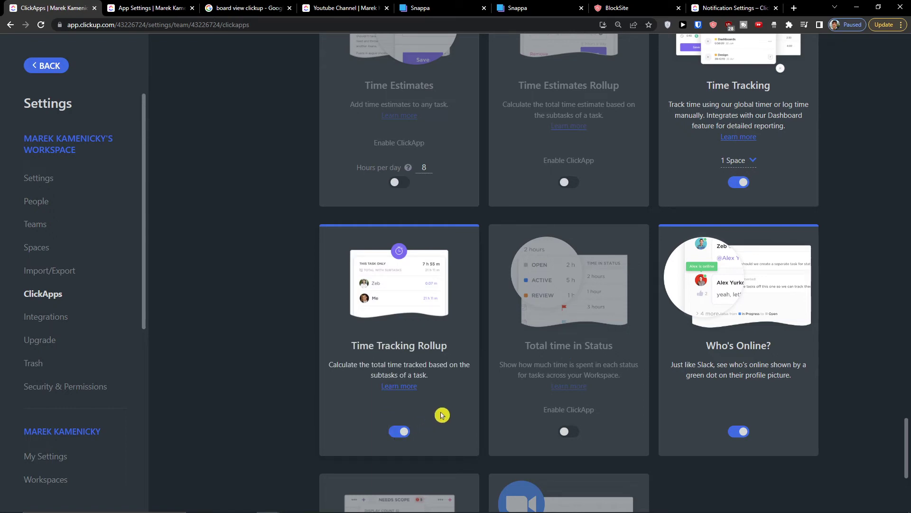
pyautogui.click(567, 434)
# Step: Enable the Time Estimates and Time Estimates Rollup ClickApps
pyautogui.scroll(3, 567, 433)
pyautogui.scroll(3, 566, 433)
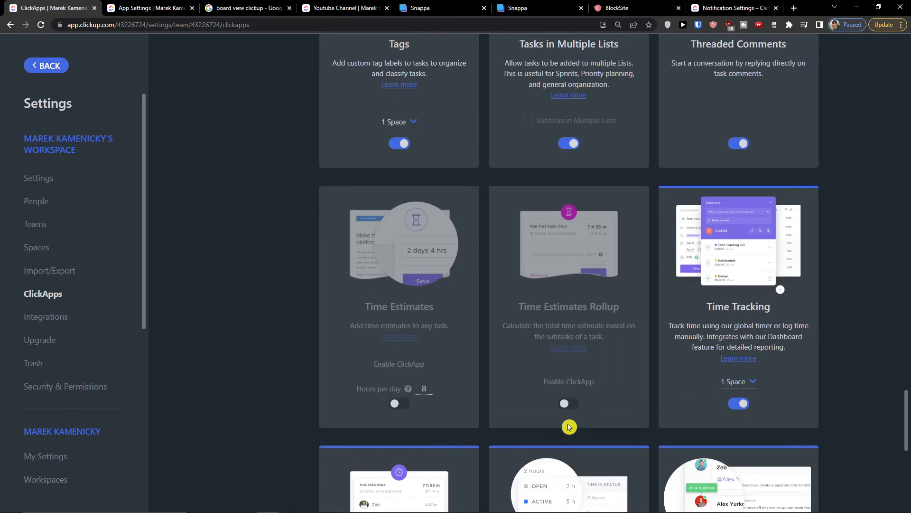
pyautogui.click(564, 404)
pyautogui.click(394, 403)
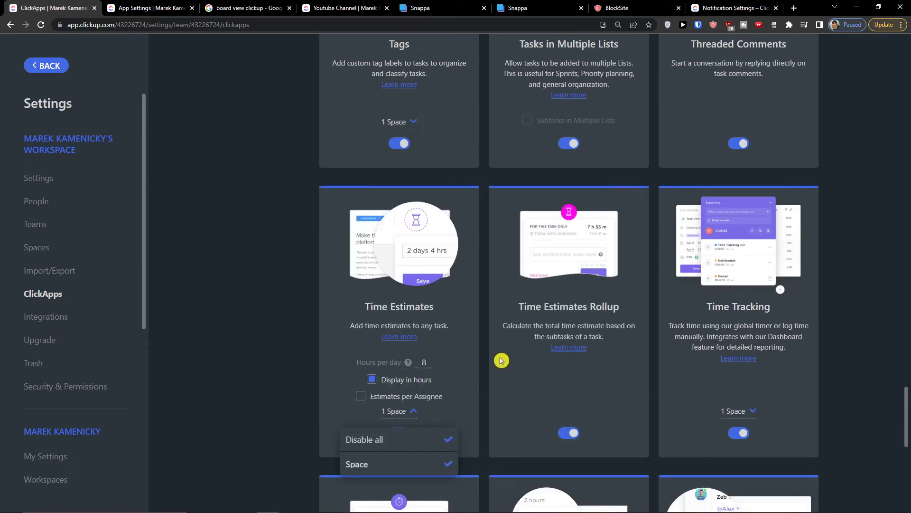
pyautogui.click(276, 408)
# Step: Enable the Reschedule Dependencies and Sprint Points ClickApps
pyautogui.scroll(8, 315, 400)
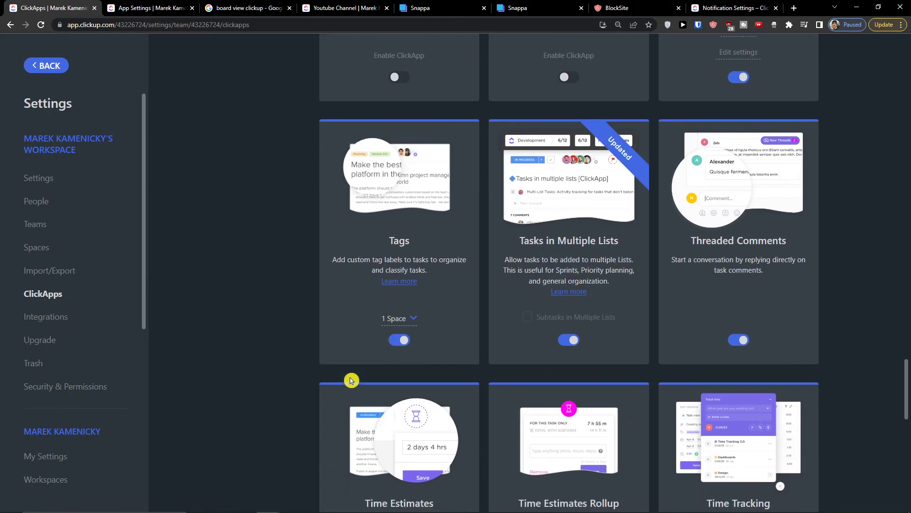
pyautogui.scroll(-8, 350, 378)
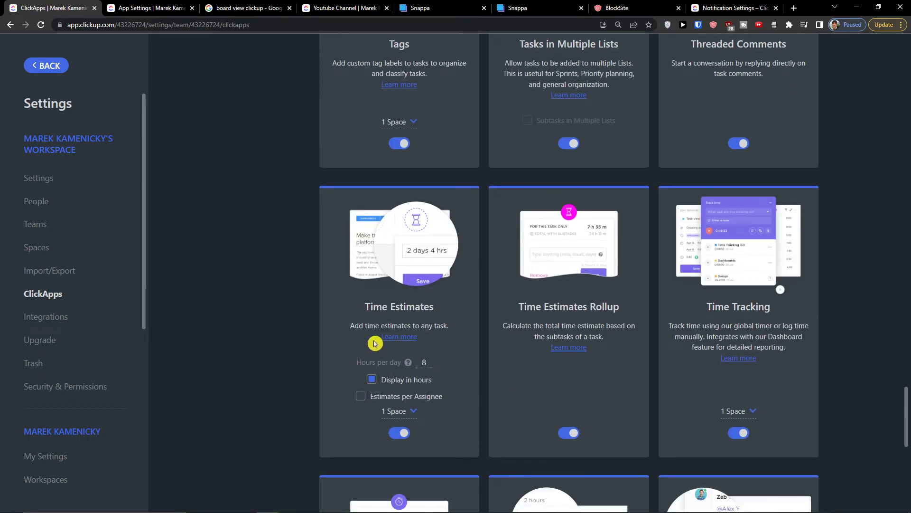
pyautogui.scroll(7, 379, 347)
pyautogui.scroll(3, 380, 315)
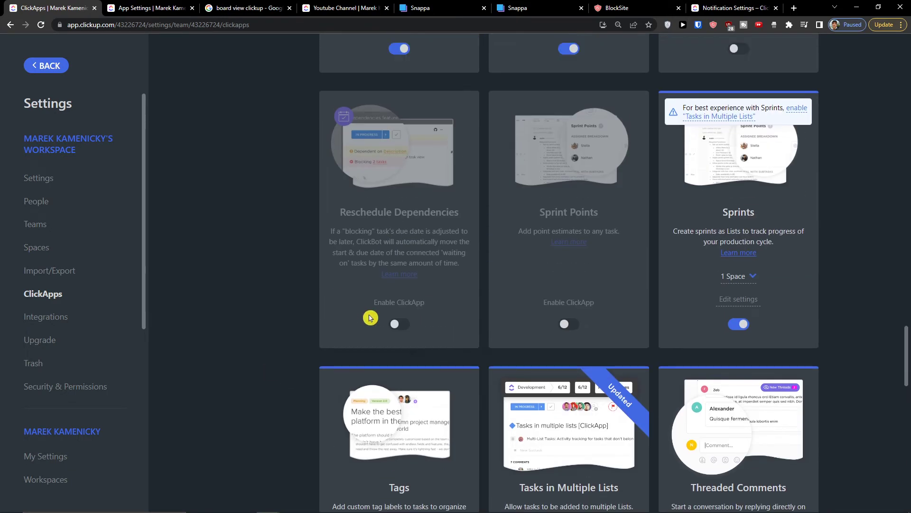
pyautogui.click(398, 324)
pyautogui.click(589, 326)
pyautogui.click(568, 324)
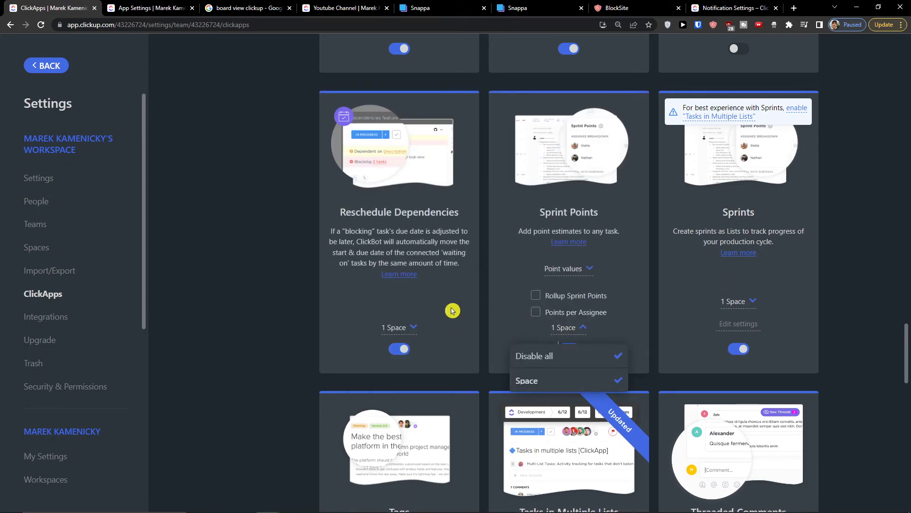
pyautogui.click(273, 267)
# Step: Enable the Email ClickApp and go back to the Youtube Channel list
pyautogui.scroll(16, 273, 267)
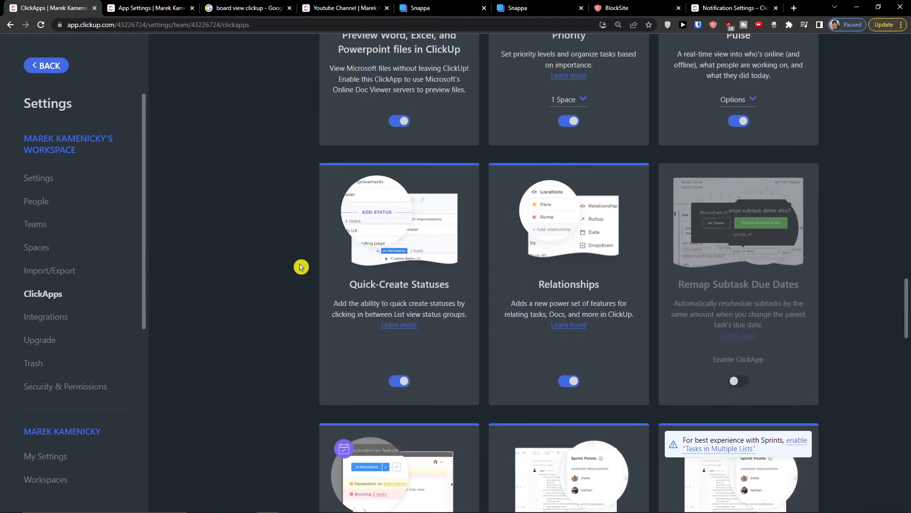
pyautogui.scroll(5, 320, 275)
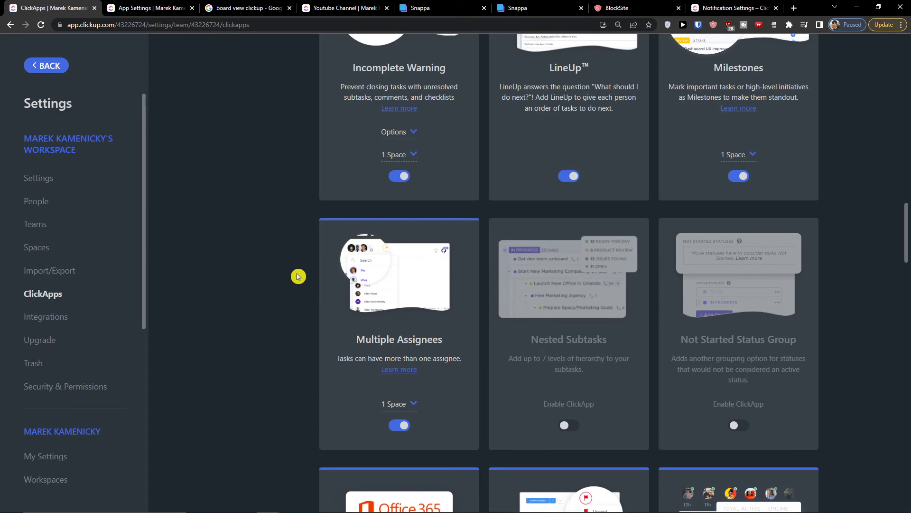
pyautogui.scroll(5, 298, 276)
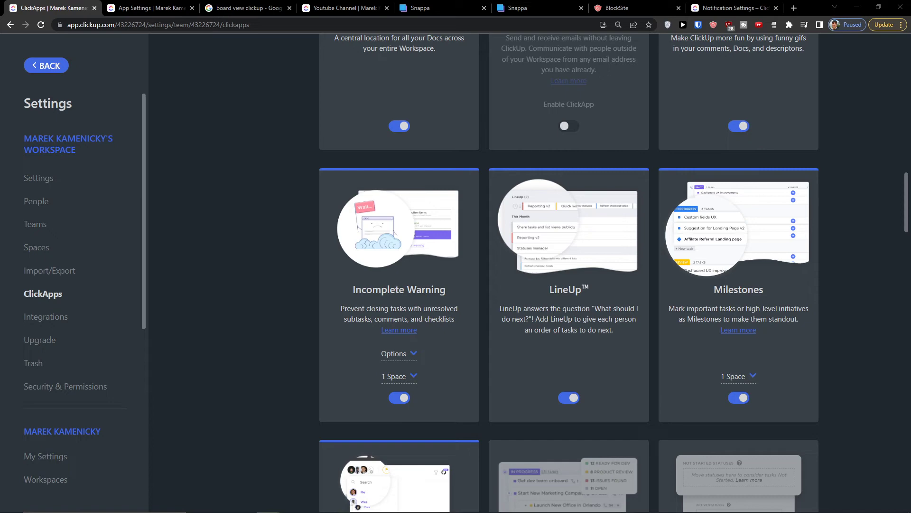
pyautogui.scroll(9, 475, 348)
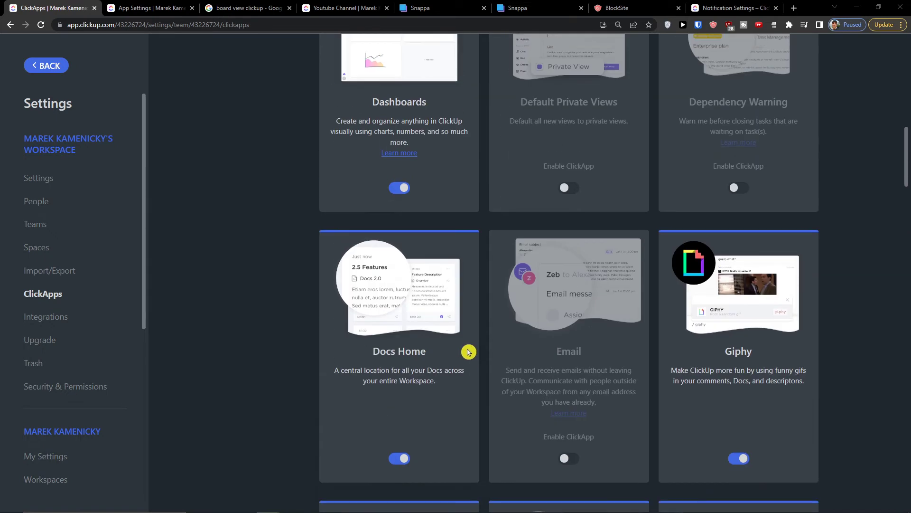
pyautogui.scroll(2, 481, 348)
pyautogui.scroll(-5, 482, 287)
pyautogui.click(565, 458)
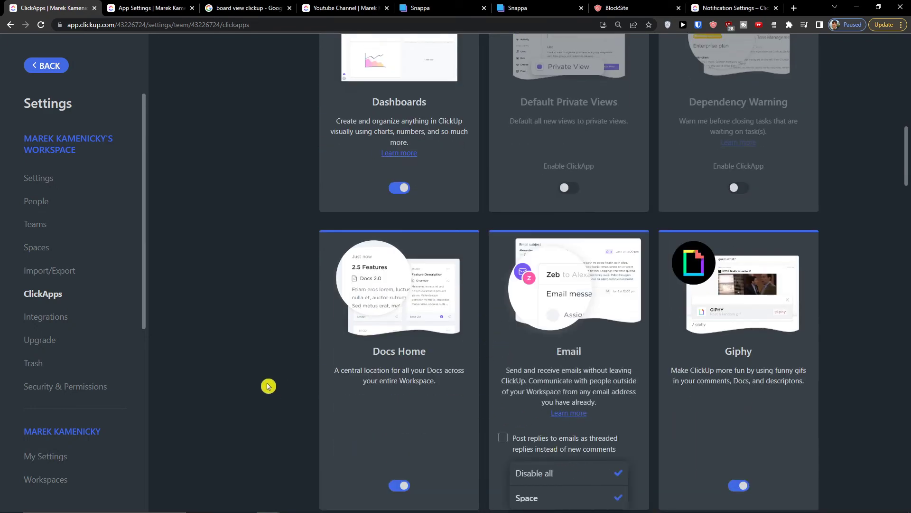
pyautogui.scroll(7, 285, 380)
pyautogui.scroll(7, 295, 373)
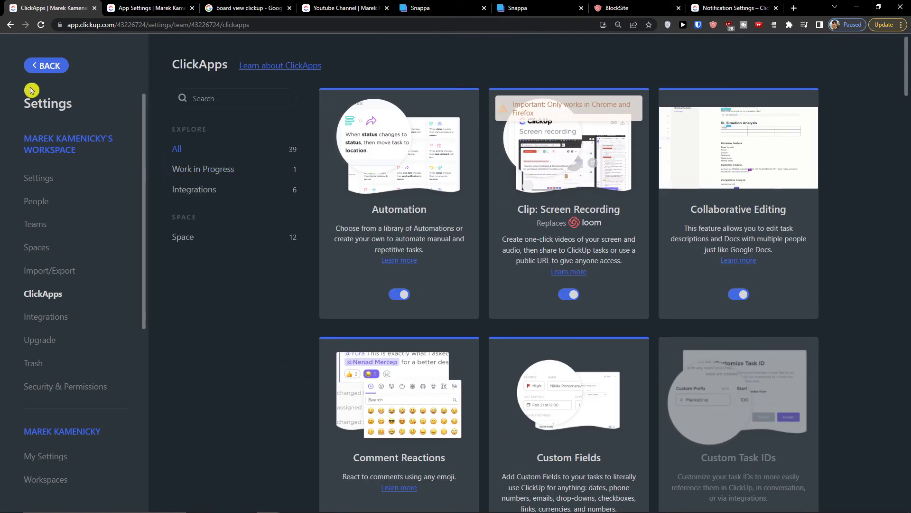
pyautogui.click(32, 66)
# Step: Switch to the Workload view and keep it measuring workload by time
pyautogui.click(535, 50)
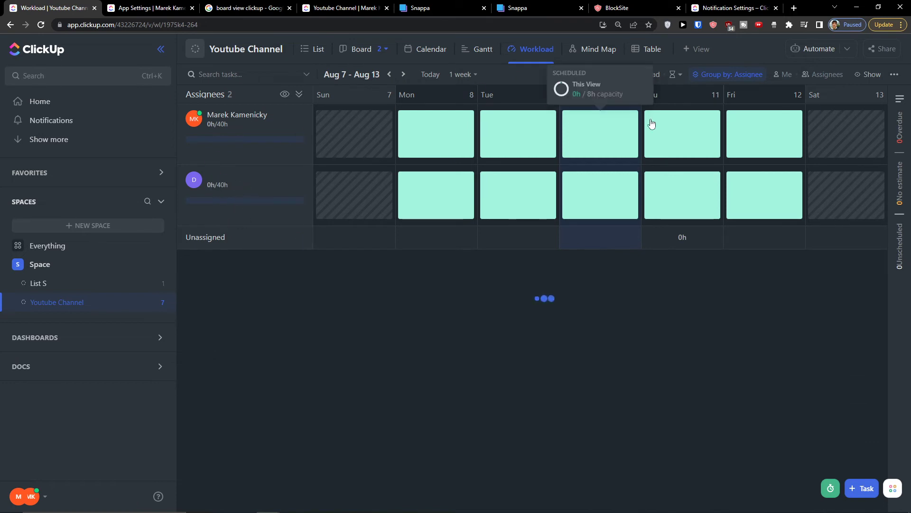
pyautogui.click(660, 75)
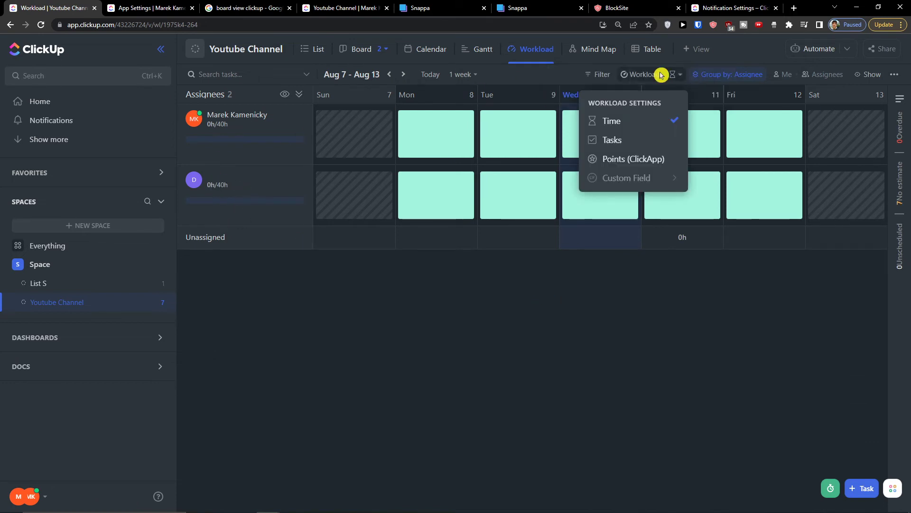
pyautogui.click(623, 122)
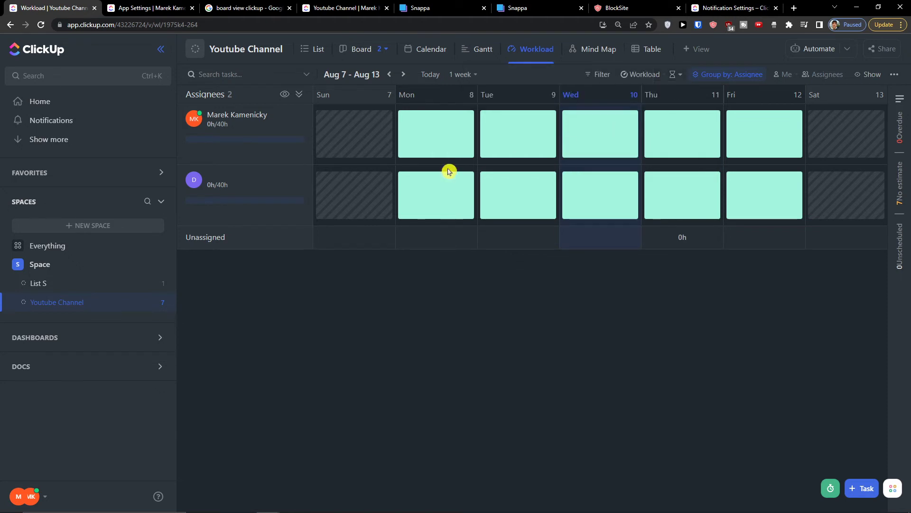
# Step: Enter weekly capacities of 10 and 15 hours for the two assignees, then expand the first assignee's row
pyautogui.click(233, 124)
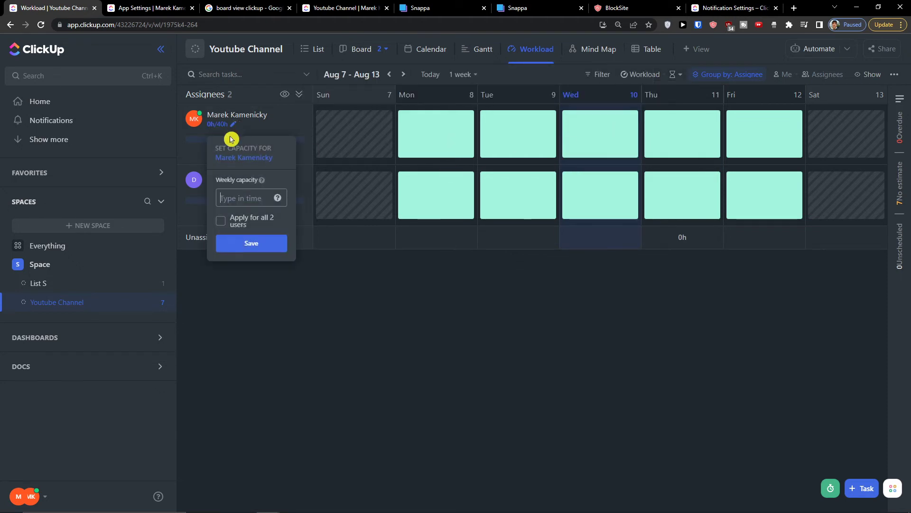
pyautogui.write('10')
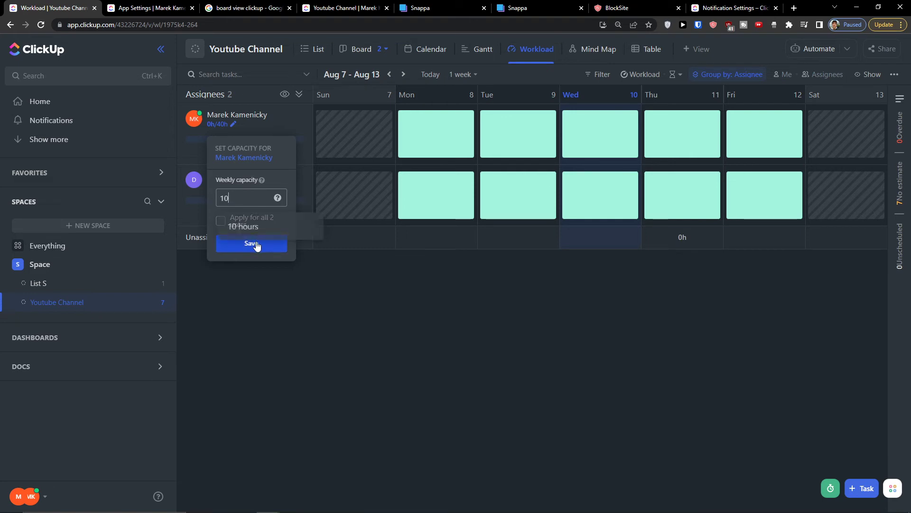
pyautogui.click(255, 244)
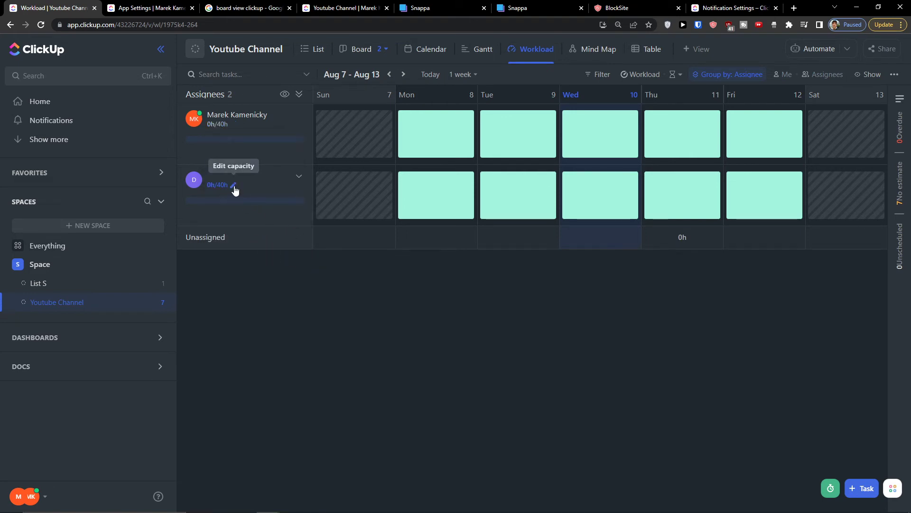
pyautogui.click(233, 186)
pyautogui.write('15')
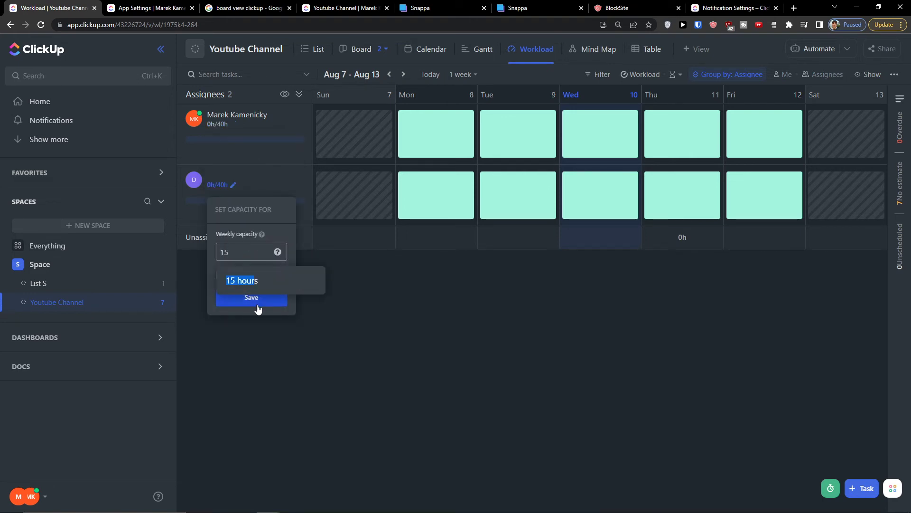
pyautogui.click(251, 281)
pyautogui.click(250, 298)
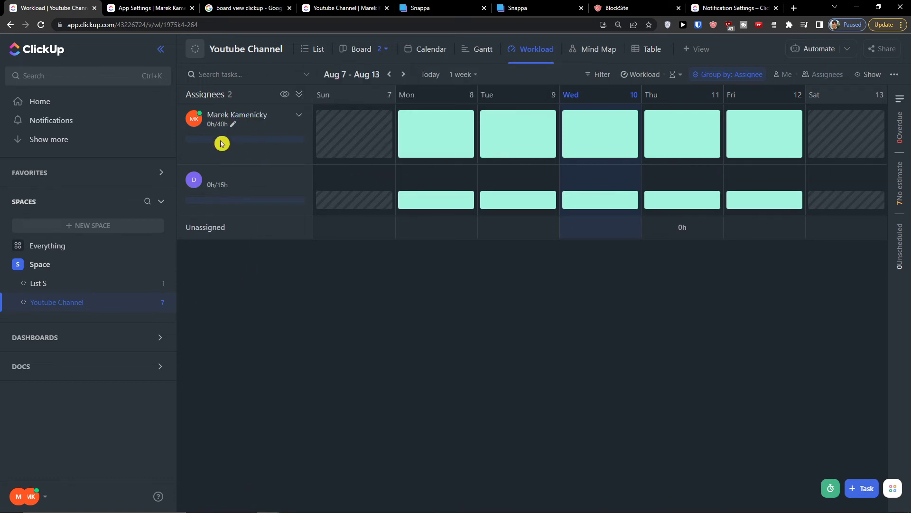
pyautogui.click(448, 144)
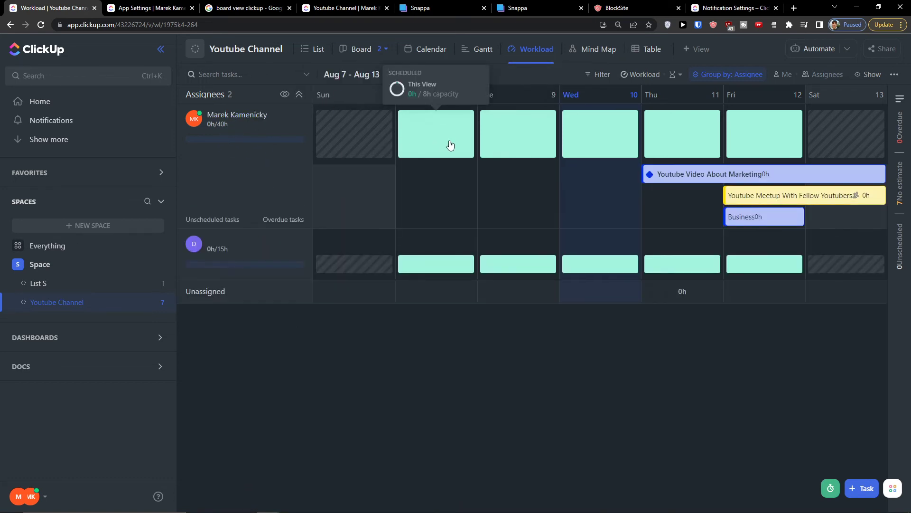
# Step: Reschedule the Youtube Video About Marketing task so it starts on Tuesday
pyautogui.moveTo(711, 183); pyautogui.dragTo(537, 166)
pyautogui.moveTo(643, 174); pyautogui.dragTo(504, 172)
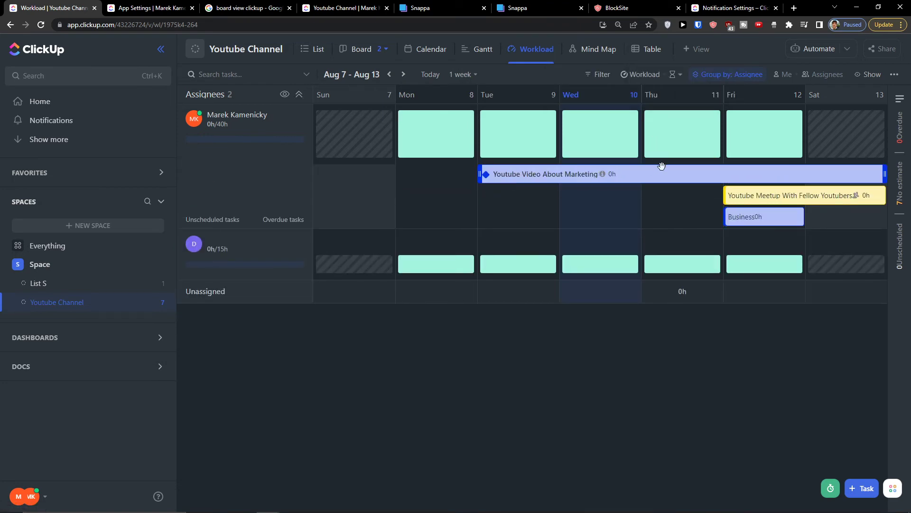
pyautogui.click(614, 180)
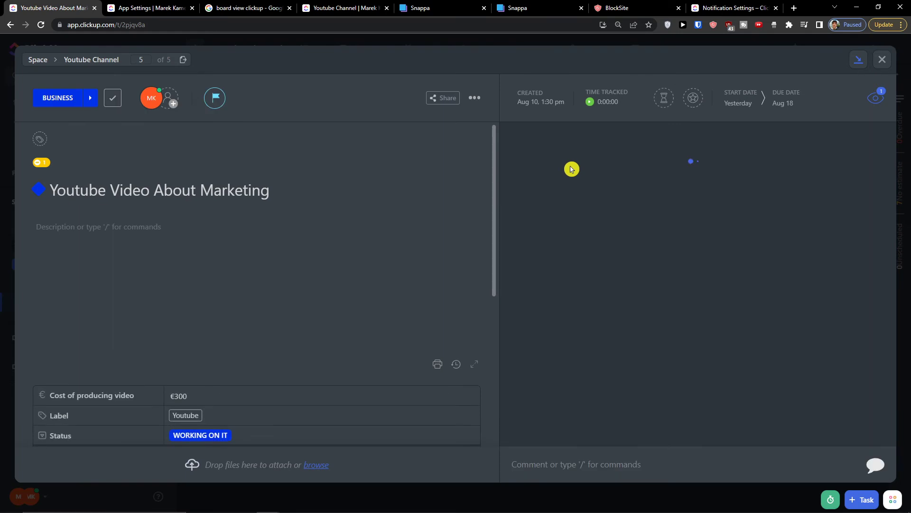
# Step: Manually log 2 hours of tracked time on the task, close it, and reload the workload
pyautogui.click(612, 102)
pyautogui.click(597, 146)
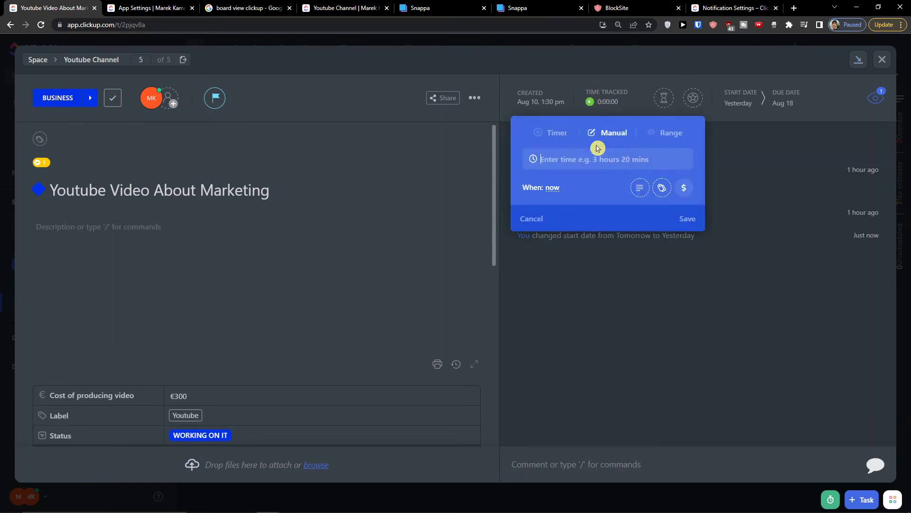
pyautogui.write('8')
pyautogui.click(681, 219)
pyautogui.write('8')
pyautogui.click(686, 218)
pyautogui.write('2')
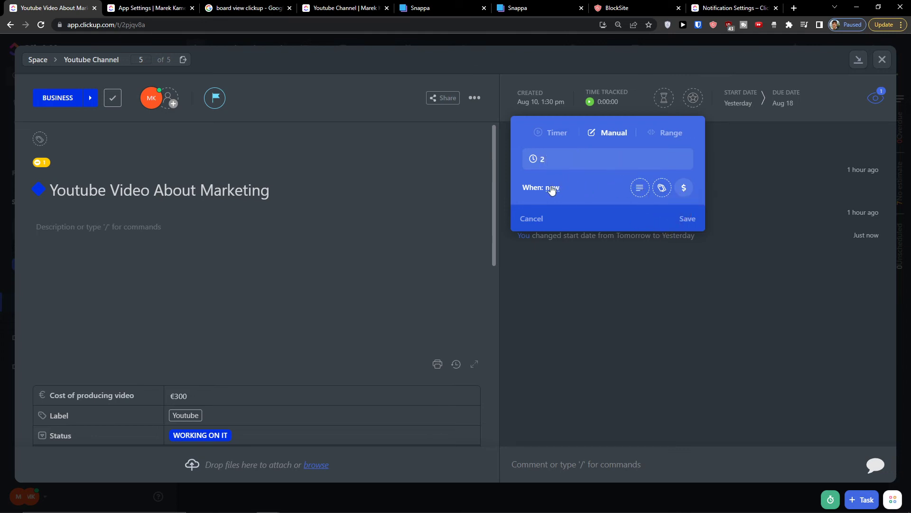
pyautogui.write(' hours')
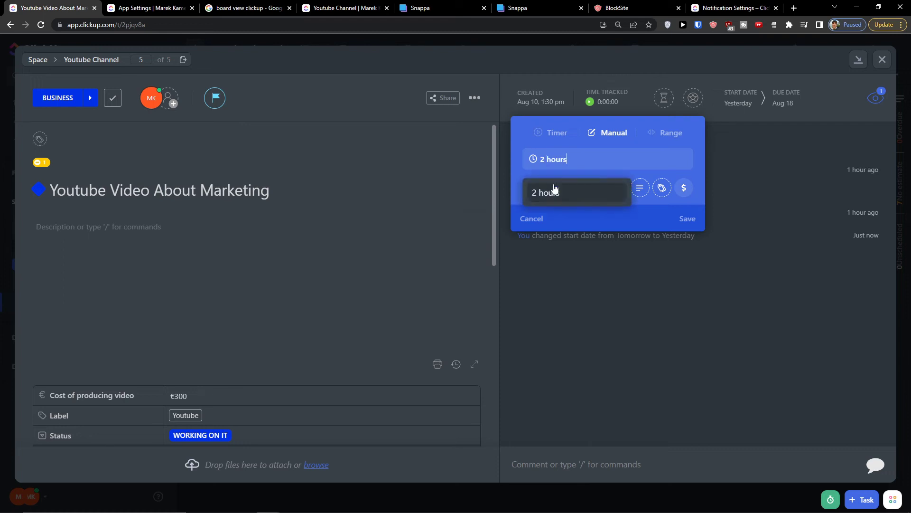
pyautogui.press('Return')
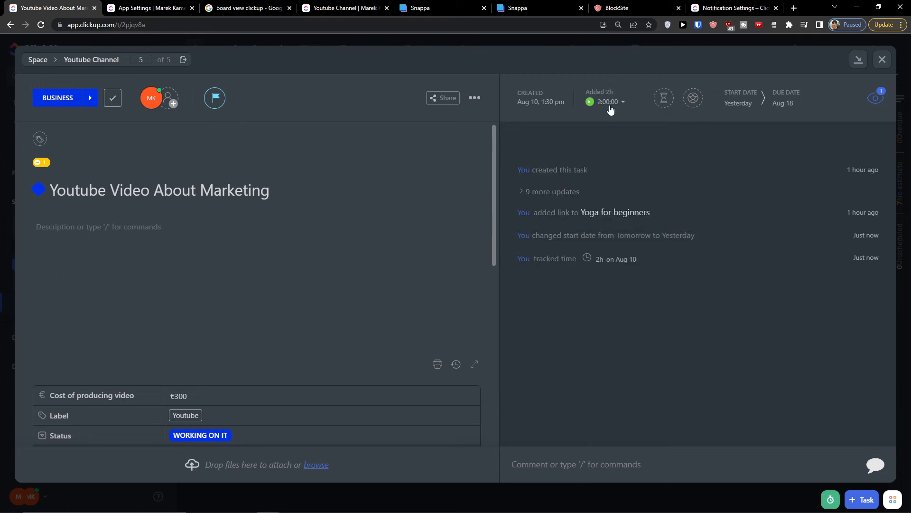
pyautogui.click(882, 59)
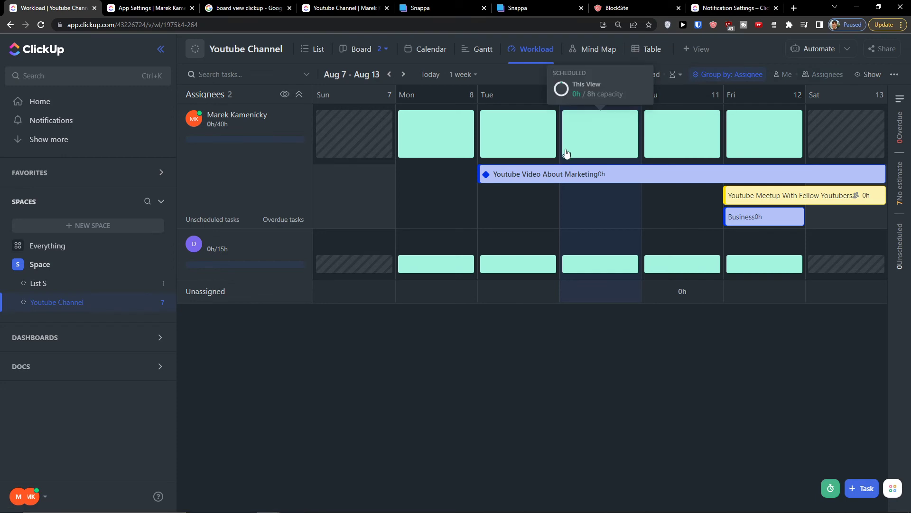
pyautogui.click(40, 27)
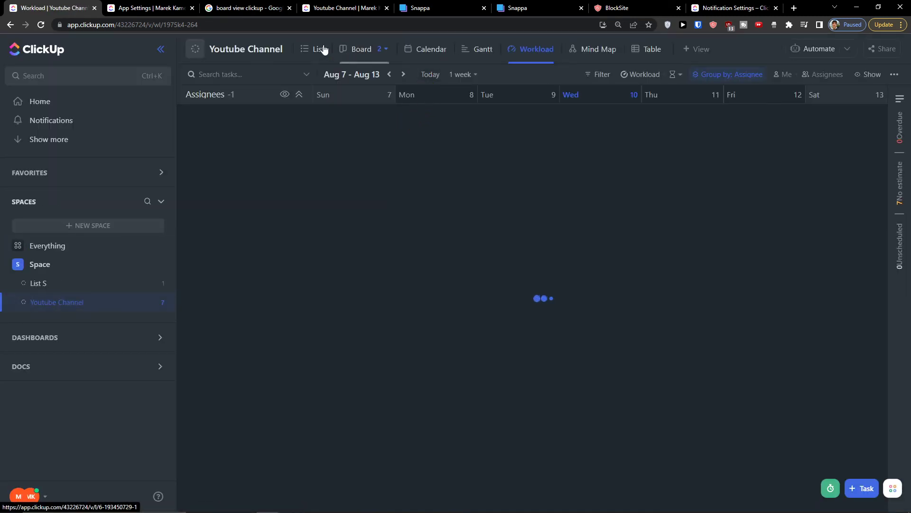
pyautogui.click(312, 50)
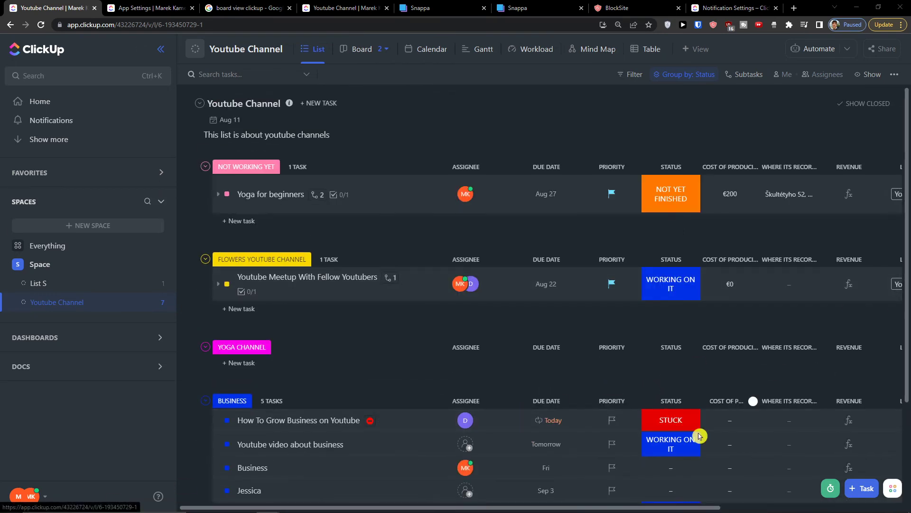
pyautogui.scroll(-3, 698, 433)
pyautogui.moveTo(585, 509); pyautogui.dragTo(765, 509)
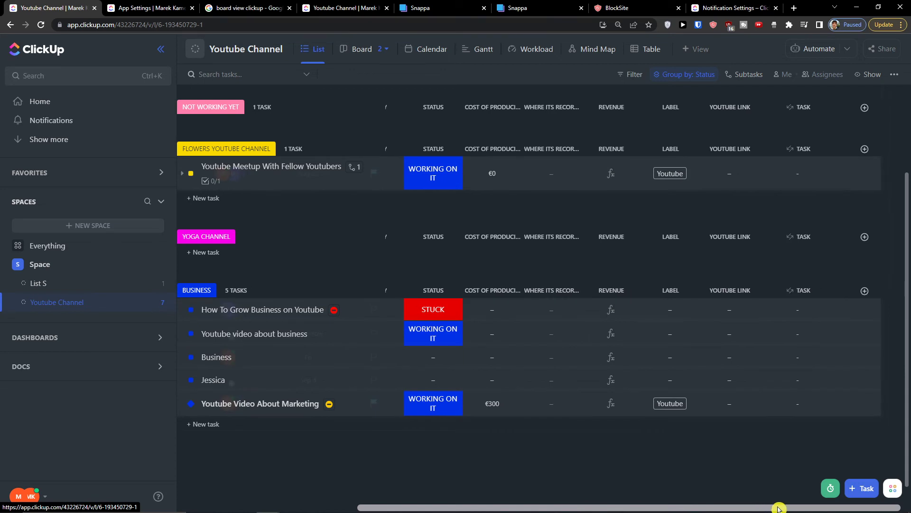
pyautogui.click(864, 292)
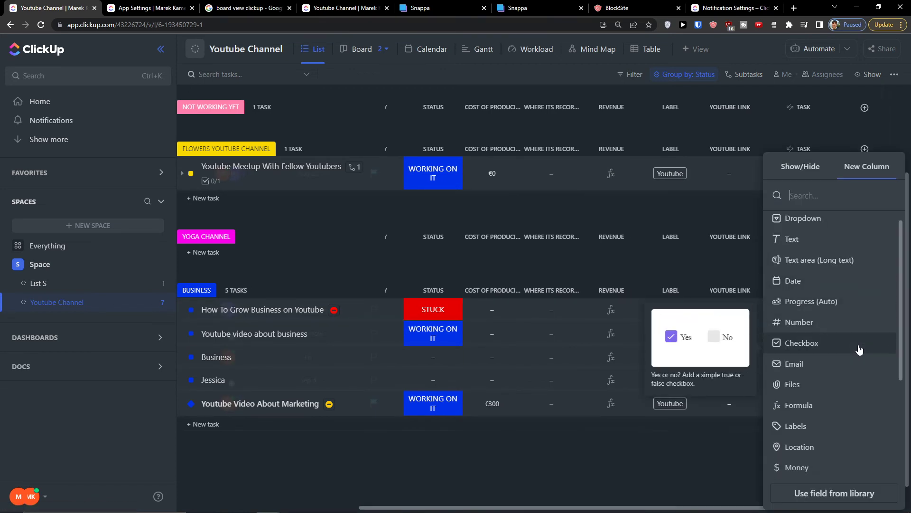
pyautogui.scroll(-3, 862, 348)
pyautogui.scroll(5, 860, 349)
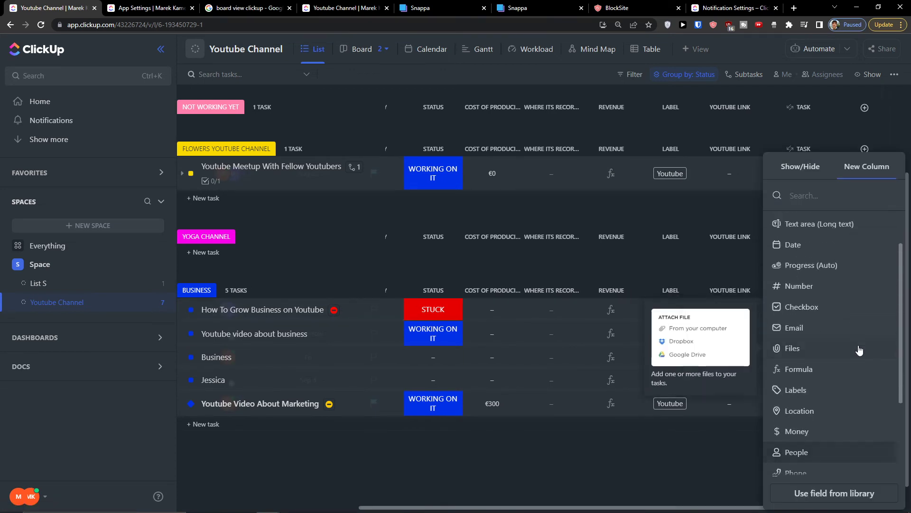
pyautogui.click(698, 449)
pyautogui.moveTo(618, 507); pyautogui.dragTo(439, 506)
pyautogui.click(524, 61)
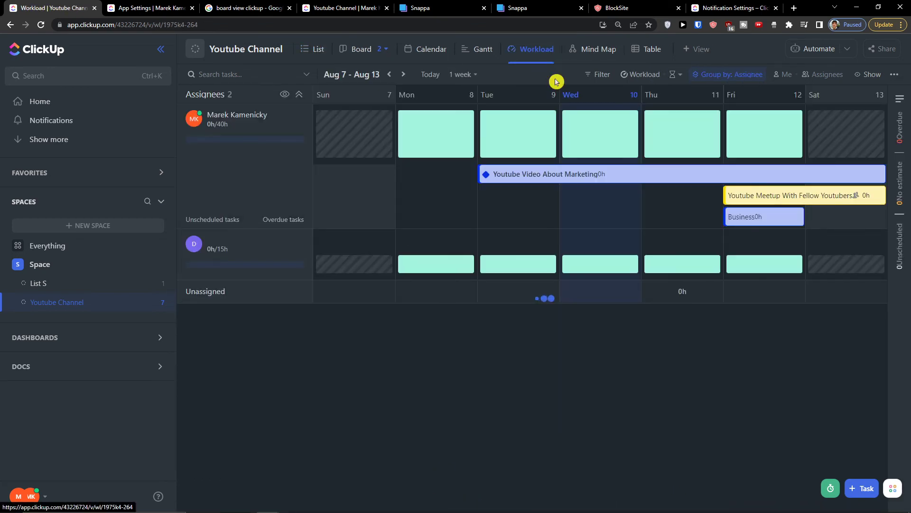
pyautogui.click(557, 181)
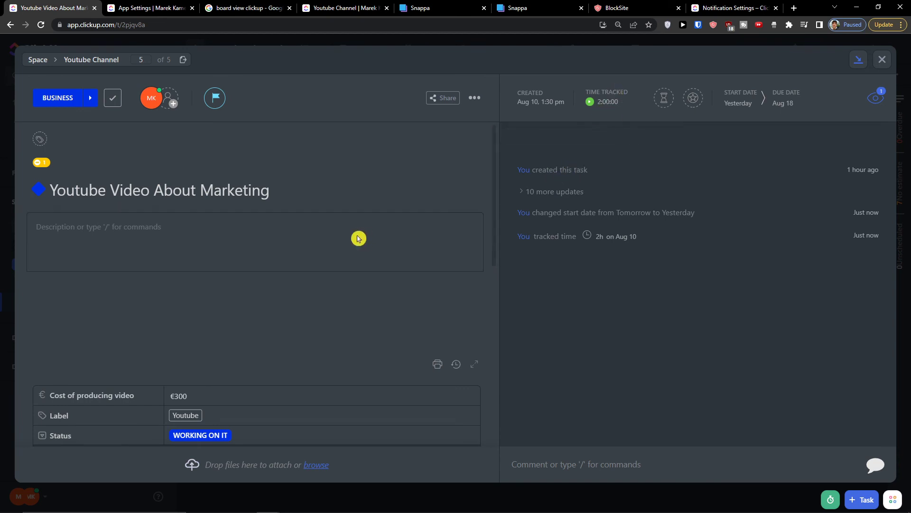
pyautogui.scroll(-1, 358, 238)
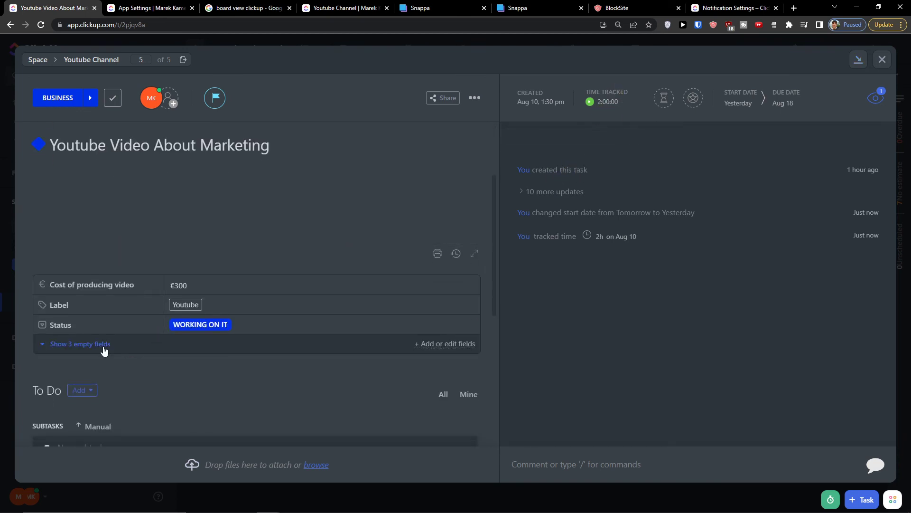
pyautogui.click(881, 59)
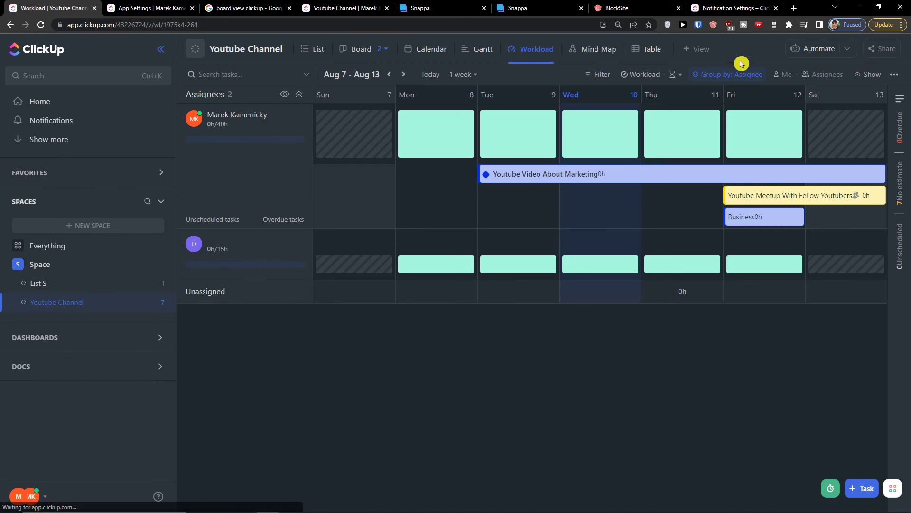
pyautogui.click(634, 76)
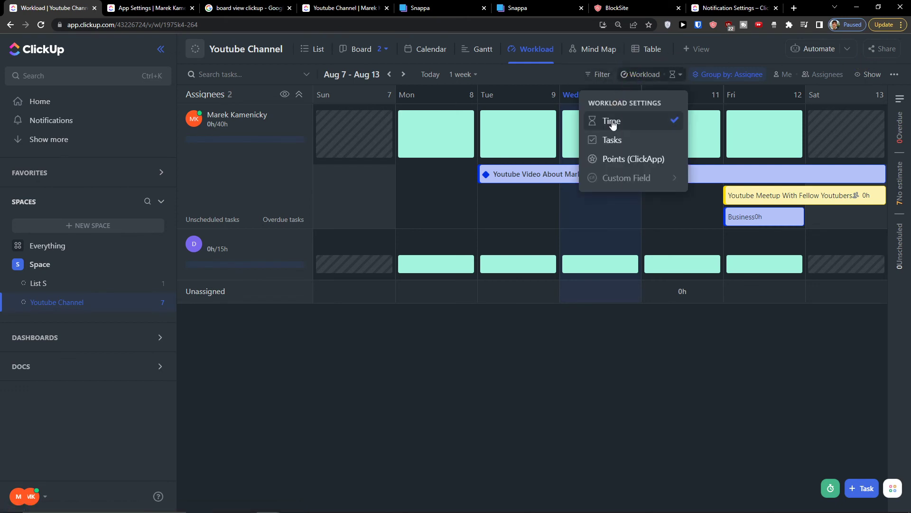
pyautogui.click(612, 160)
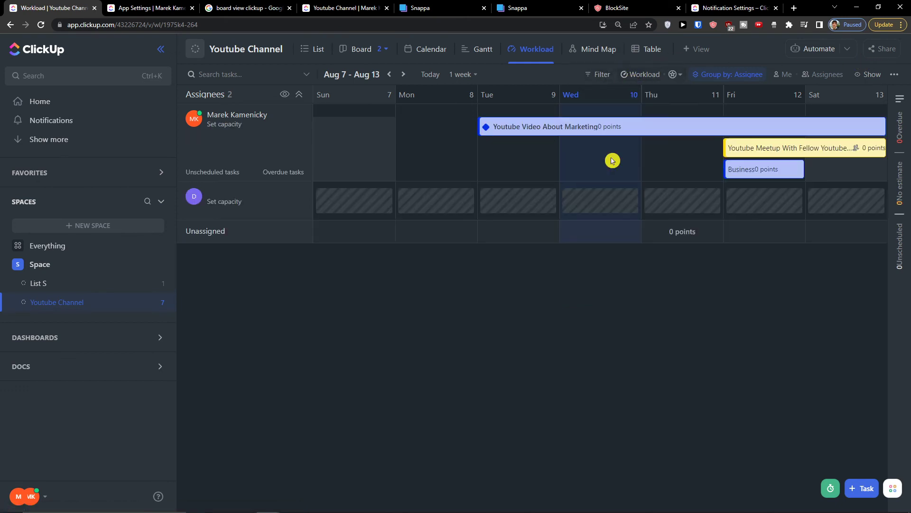
pyautogui.click(640, 74)
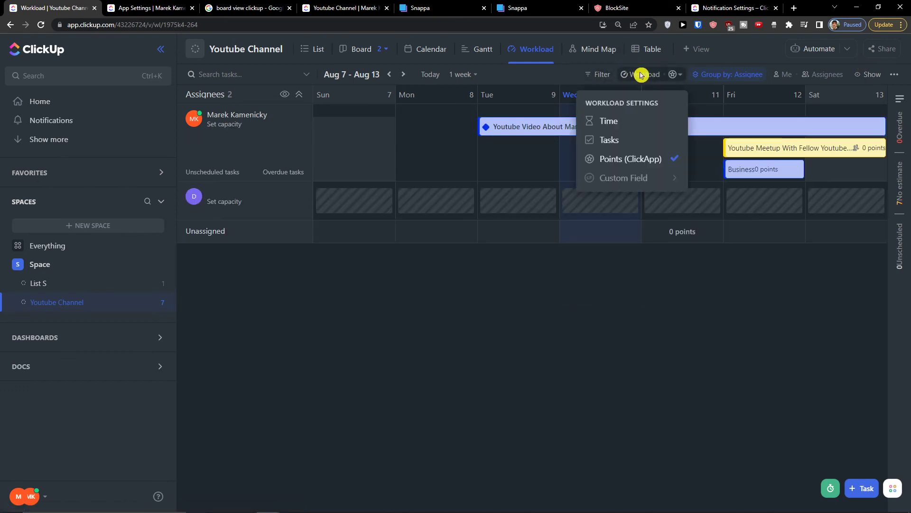
pyautogui.click(637, 124)
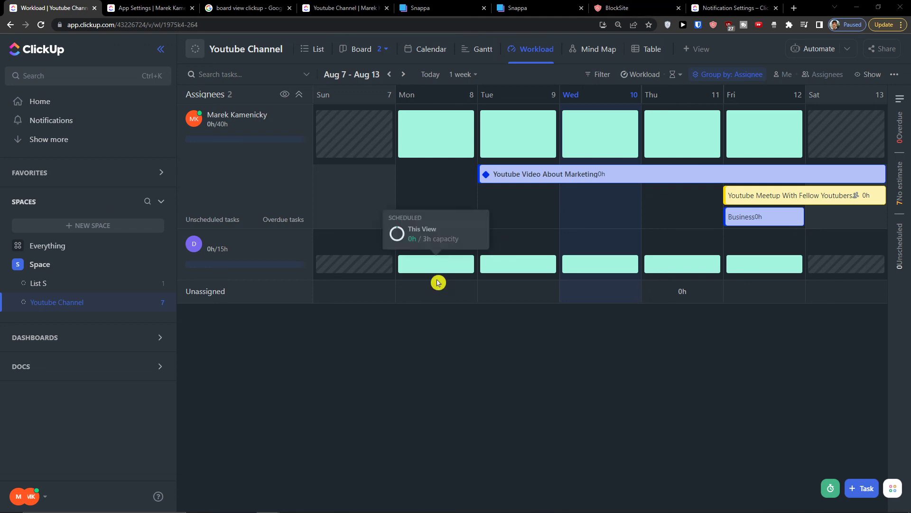
pyautogui.rightClick(381, 297)
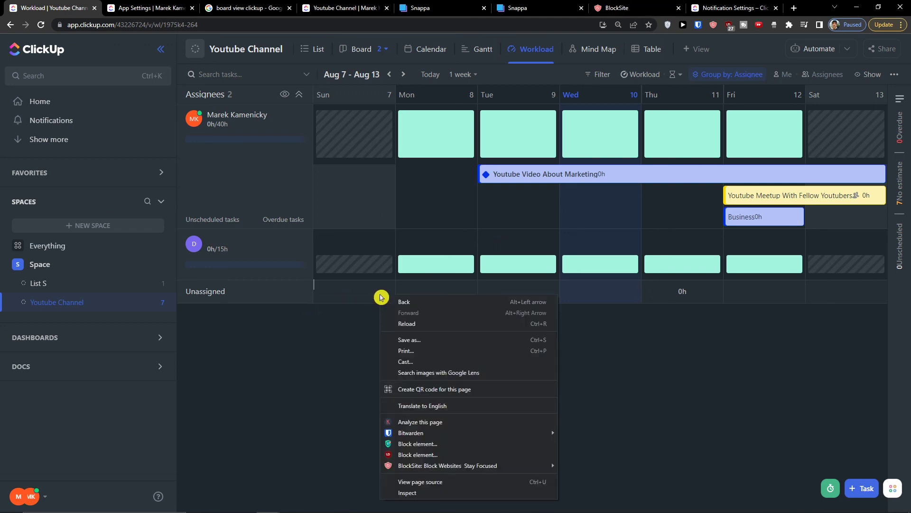
pyautogui.press('Escape')
pyautogui.click(683, 292)
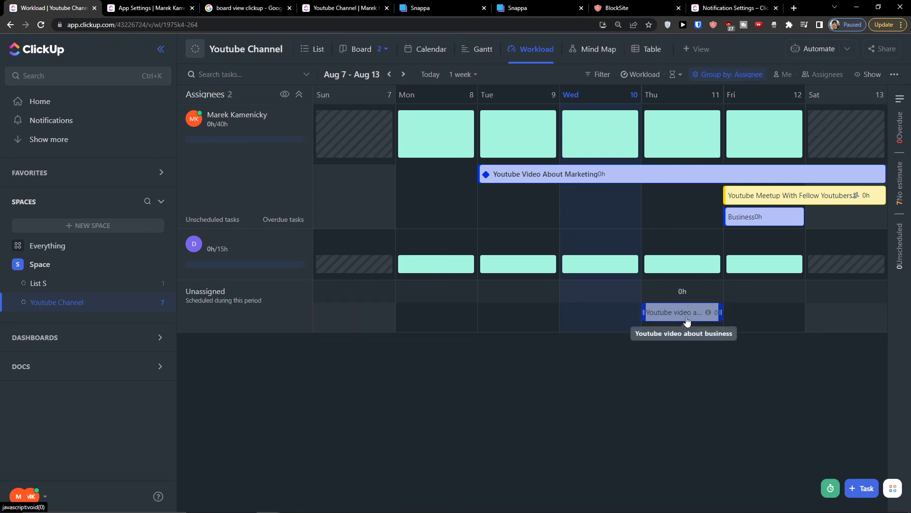
pyautogui.click(684, 321)
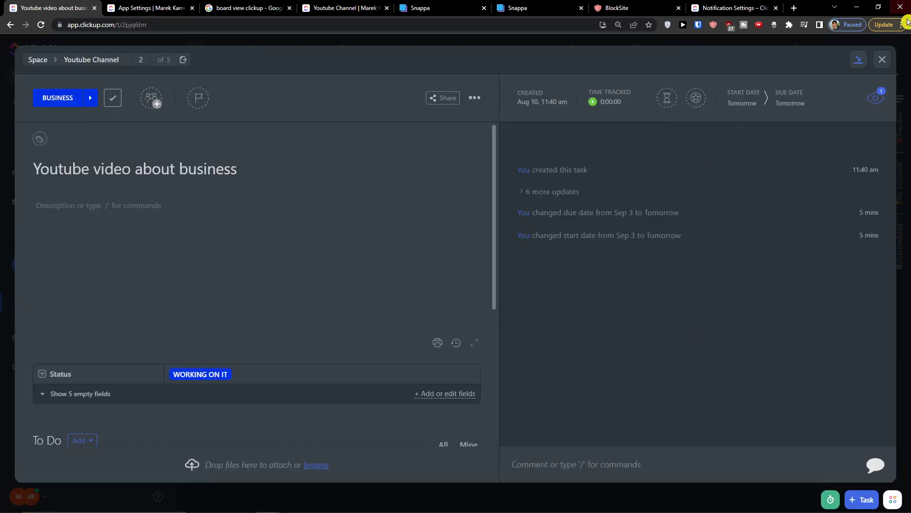
pyautogui.click(885, 74)
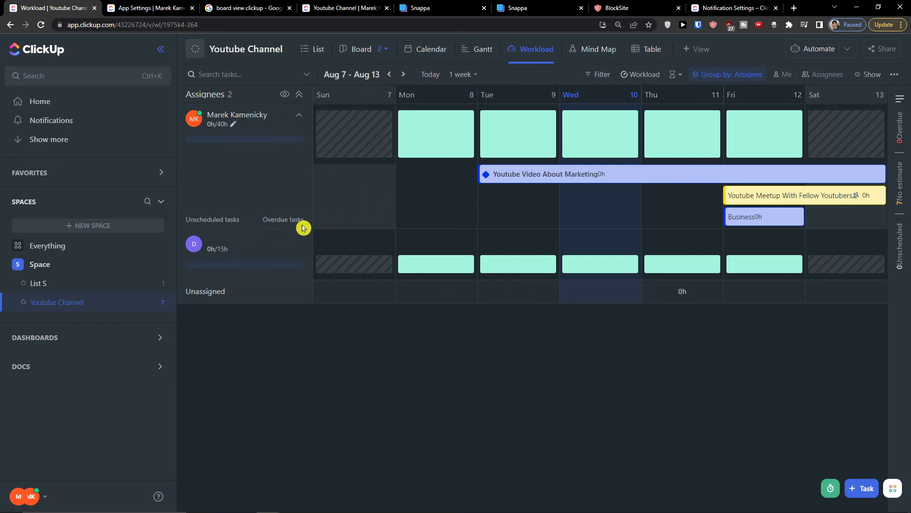
pyautogui.click(641, 76)
pyautogui.click(607, 139)
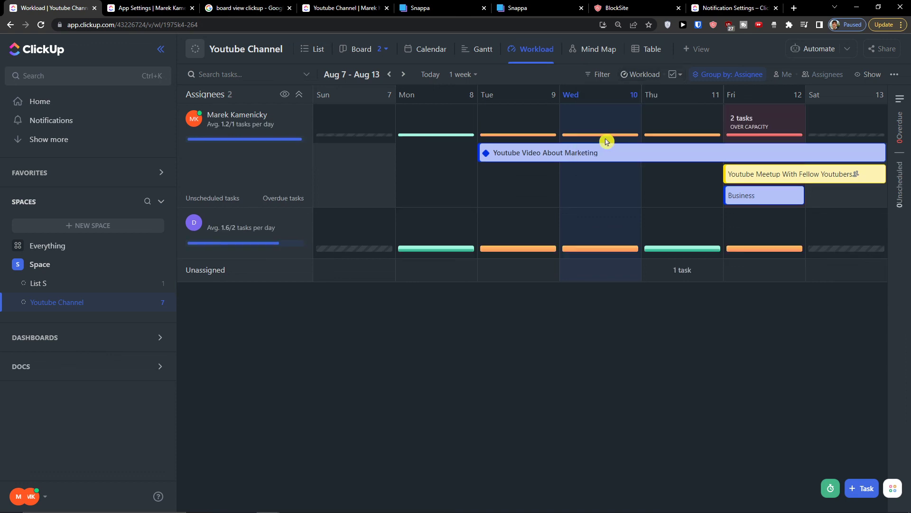
pyautogui.click(622, 123)
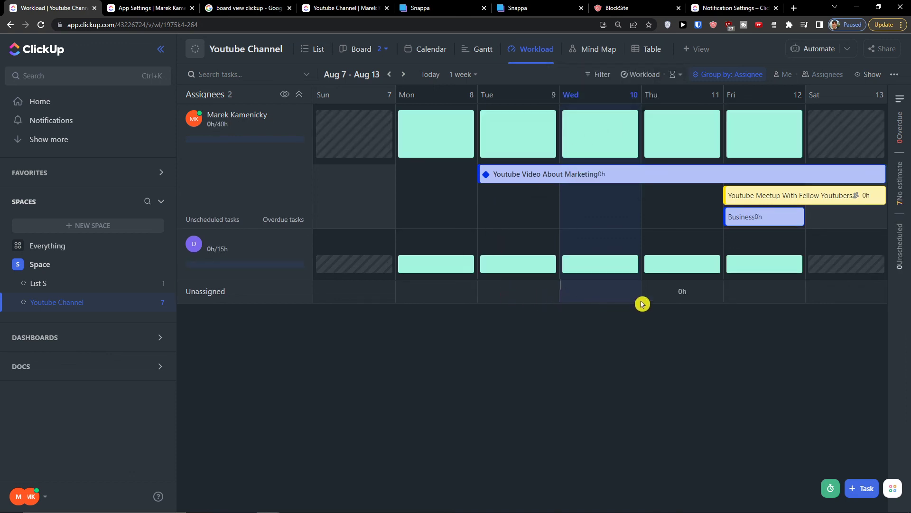
pyautogui.doubleClick(685, 281)
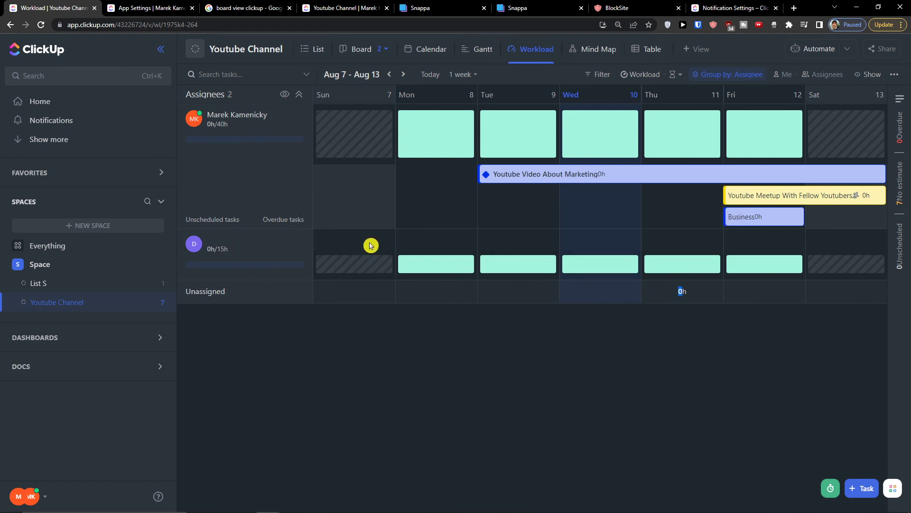
pyautogui.doubleClick(204, 434)
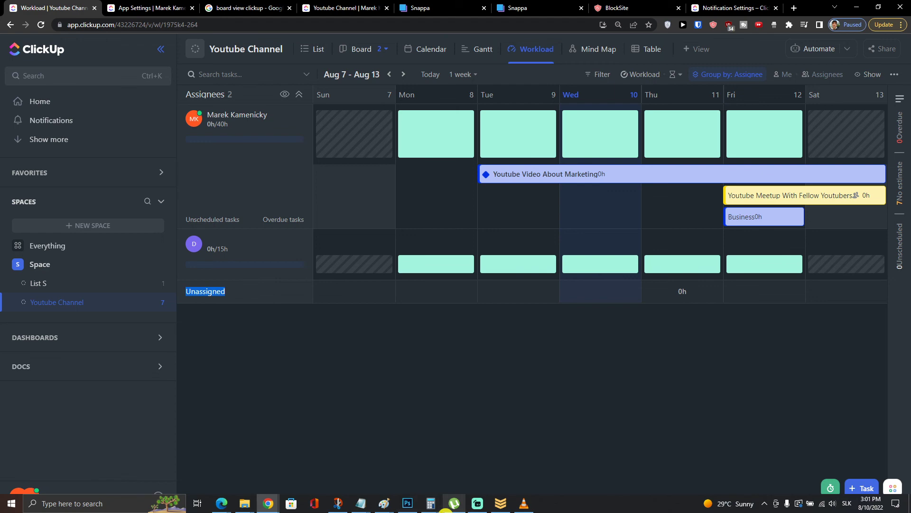